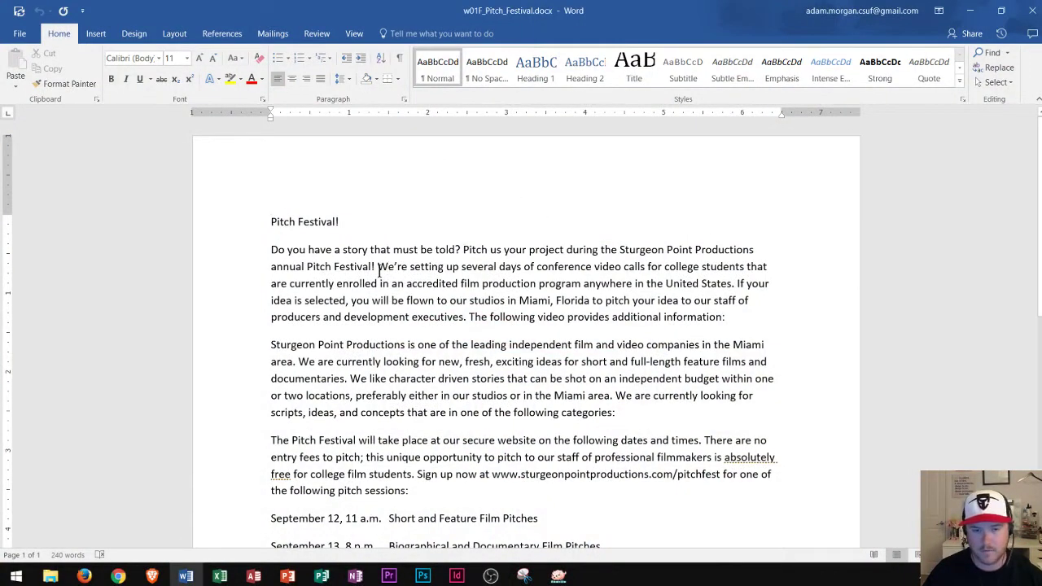
Step: Select all the text in the document and set its line spacing to 1.5
scroll(320, 228, "down", 1)
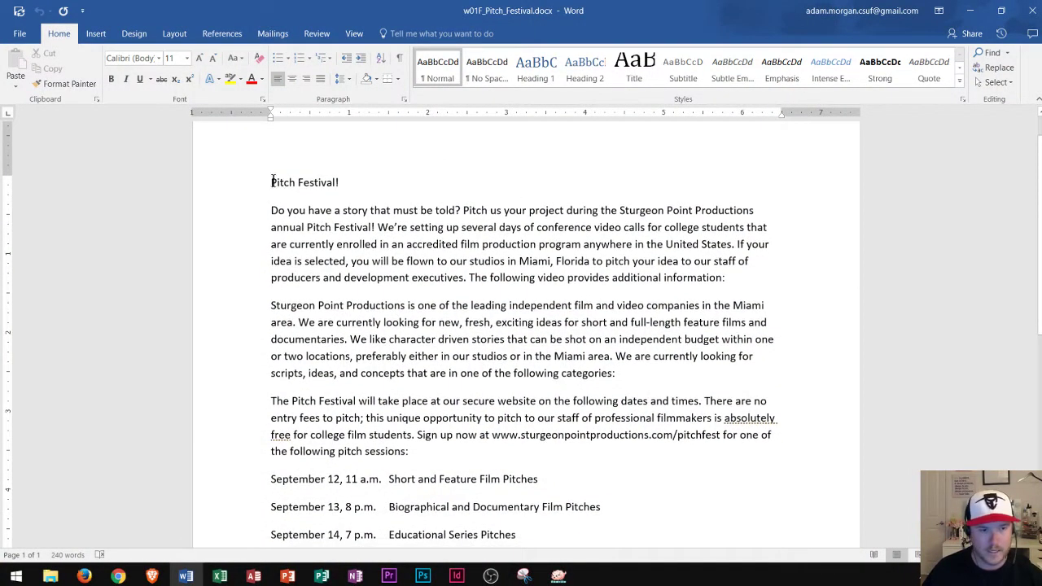
scroll(456, 356, "down", 5)
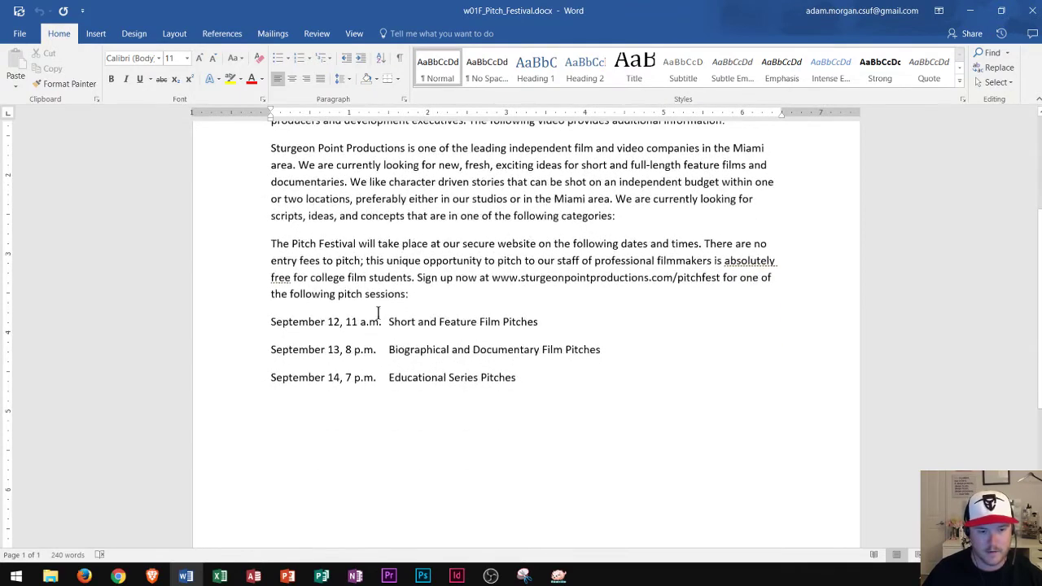
scroll(537, 373, "up", 6)
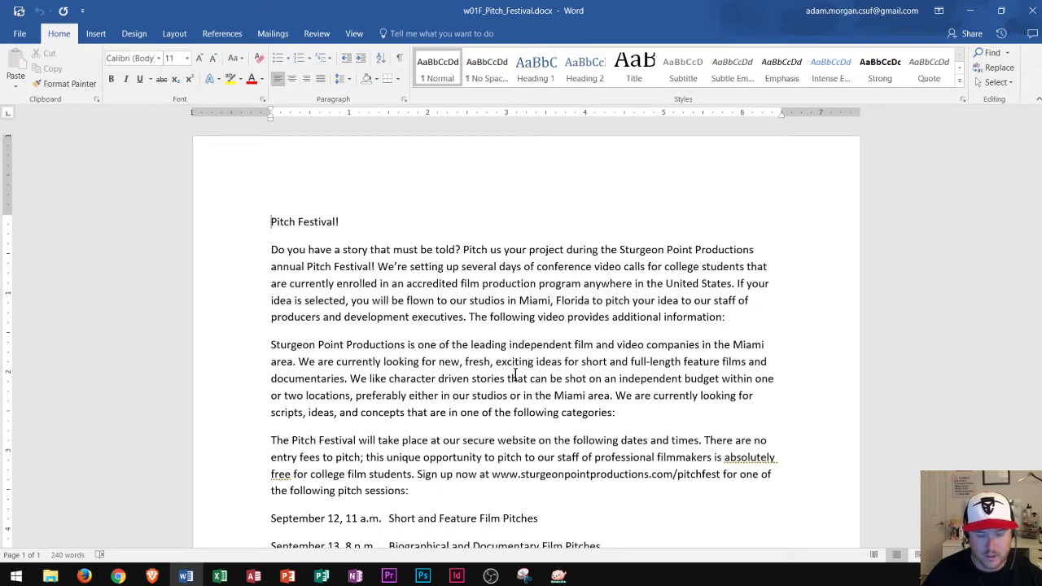
left_click(369, 303)
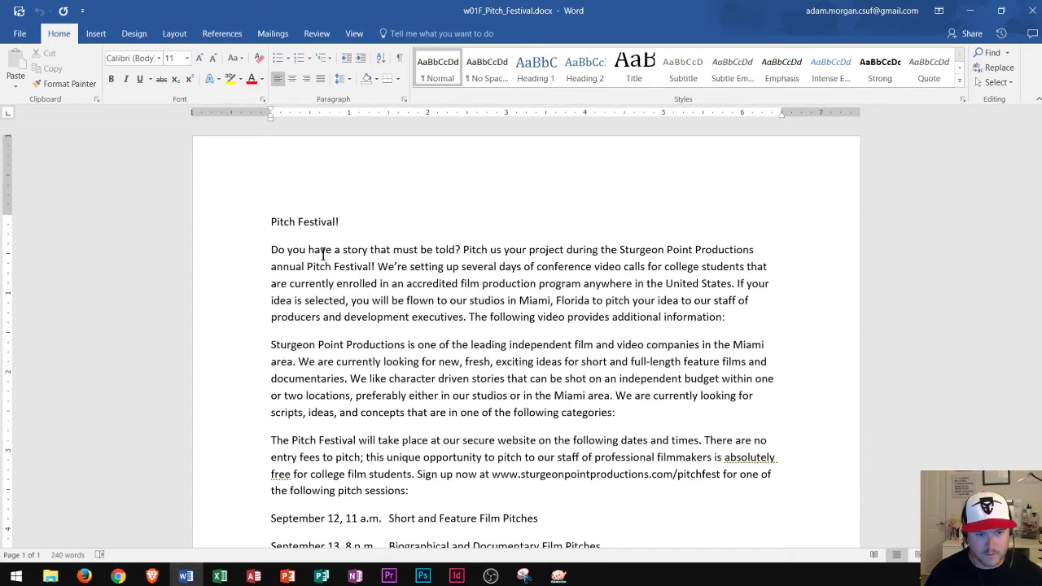
key("ctrl+a")
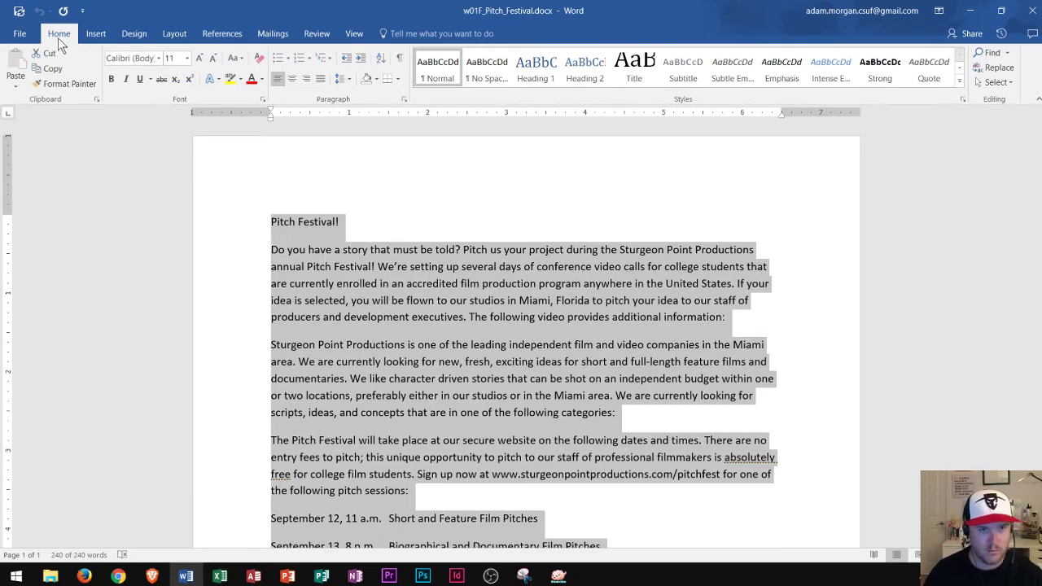
left_click(1001, 83)
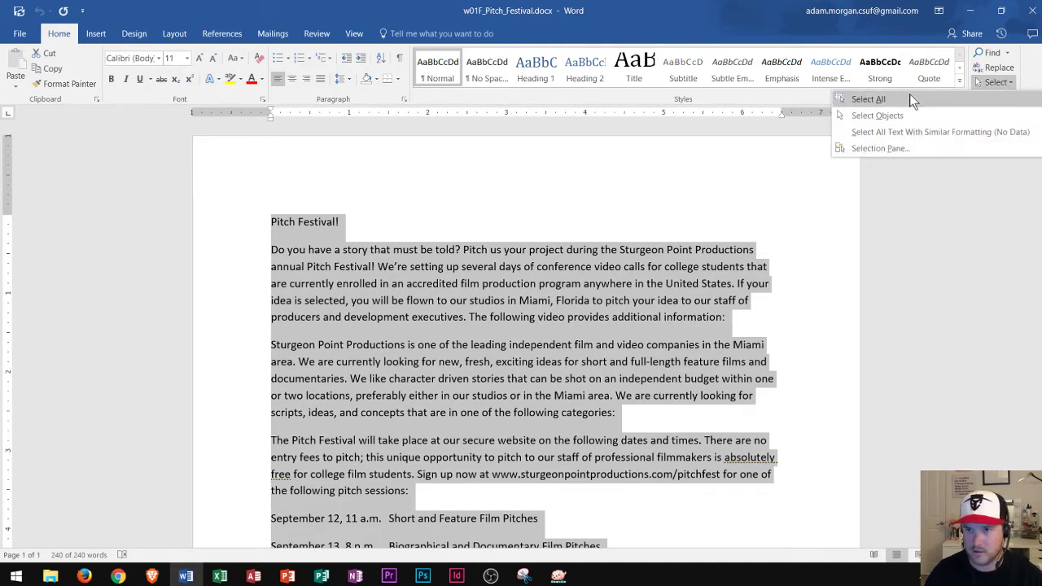
left_click(909, 98)
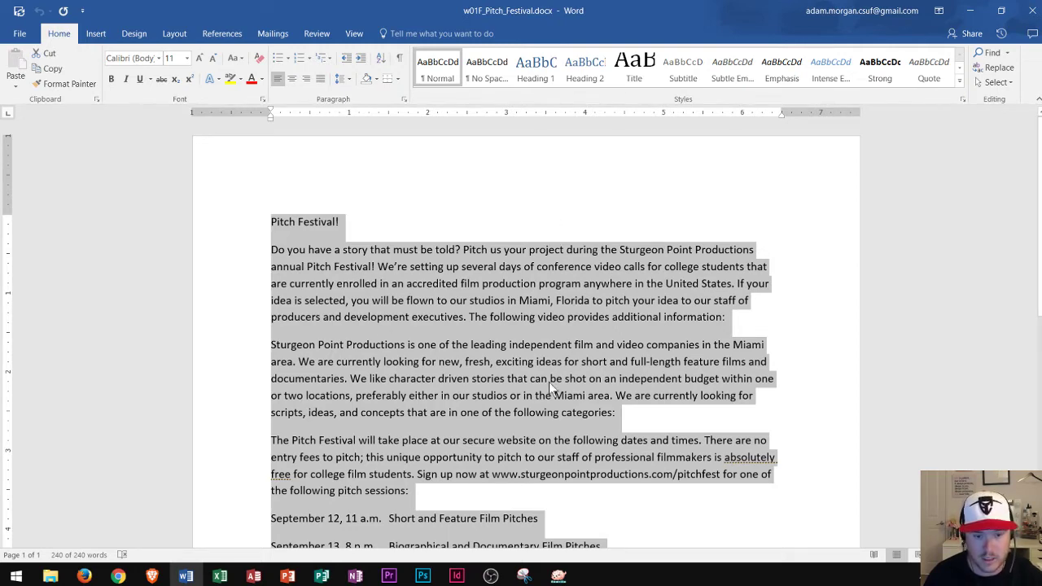
scroll(428, 314, "down", 5)
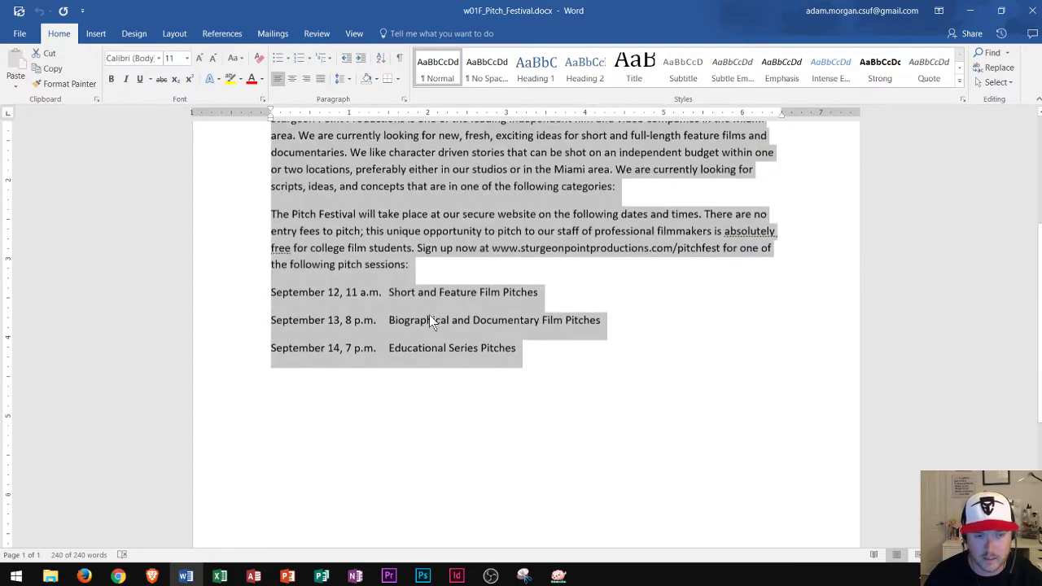
scroll(428, 309, "up", 5)
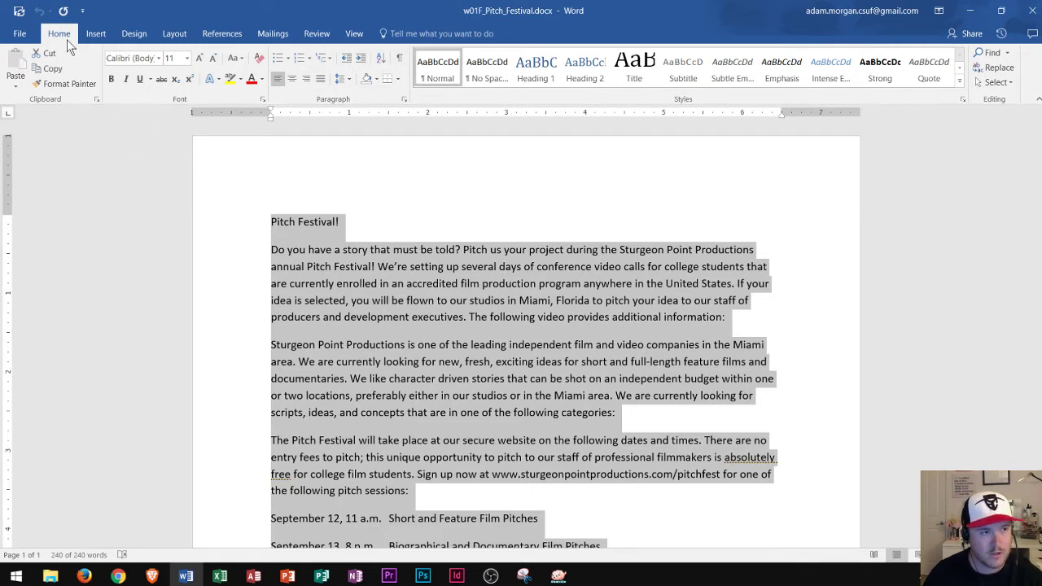
left_click(348, 85)
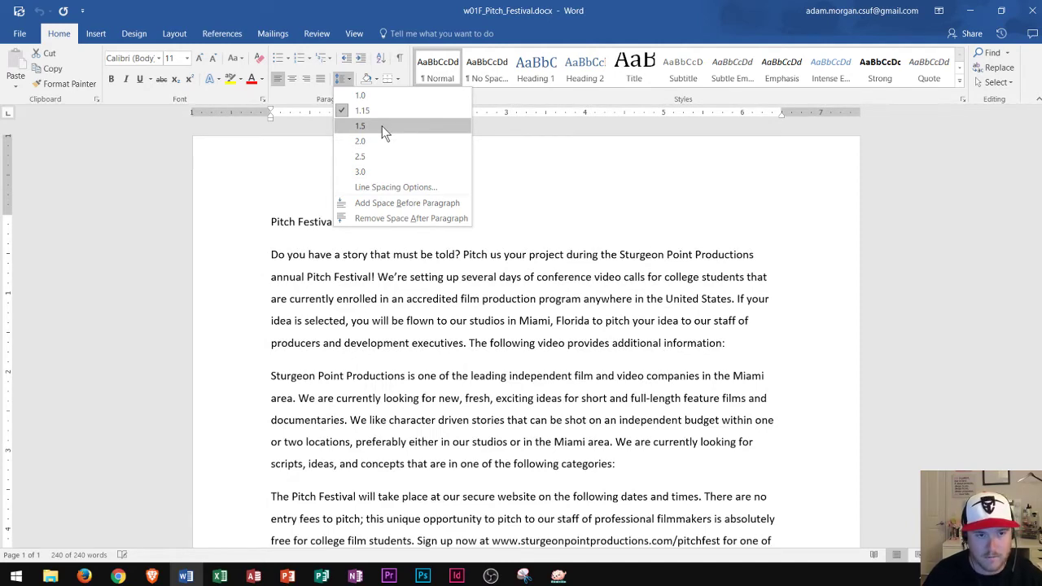
left_click(382, 126)
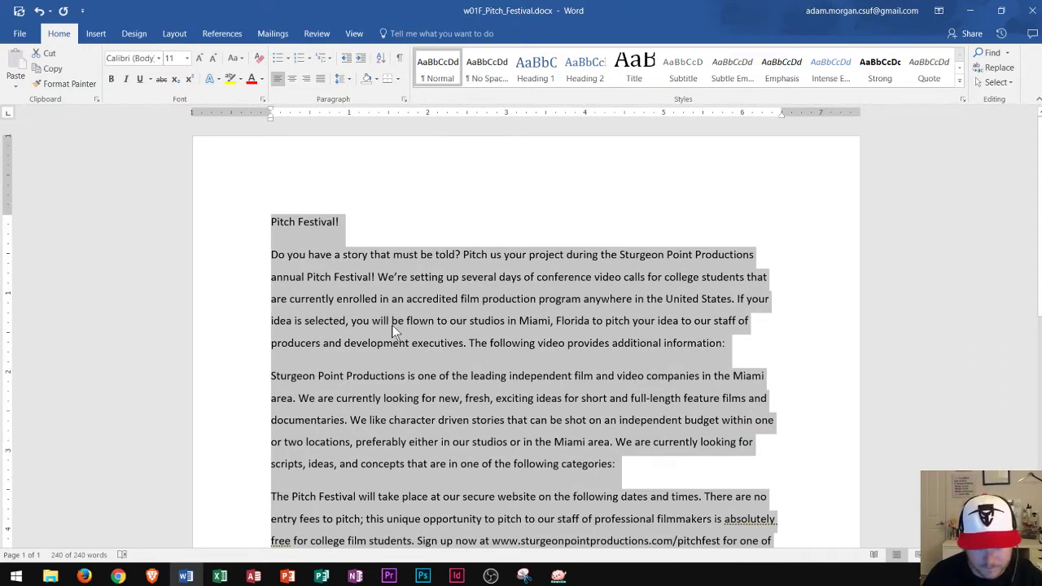
Step: Turn on the display of paragraph marks and other hidden formatting symbols
left_click(302, 222)
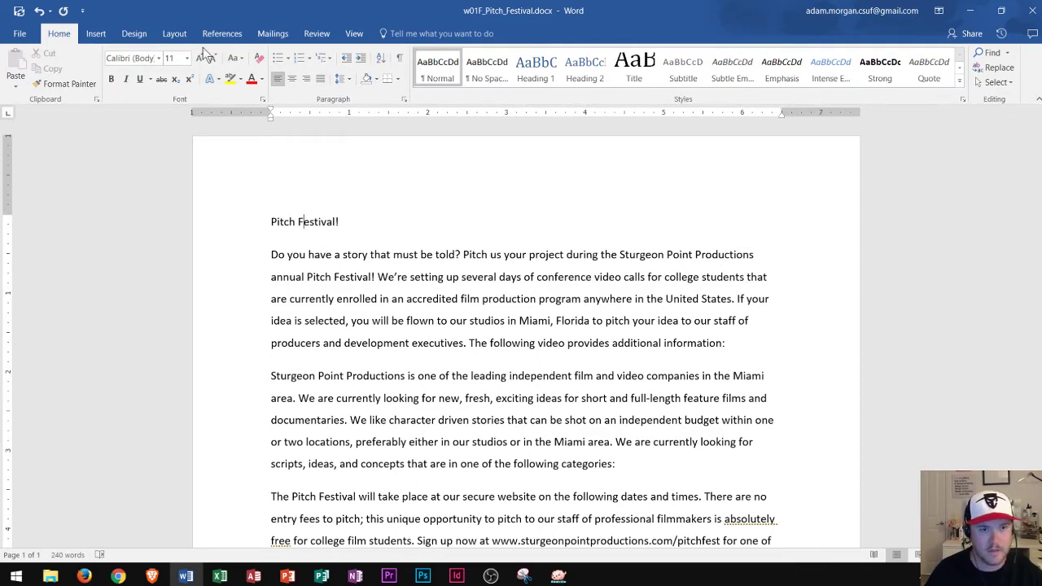
left_click(400, 58)
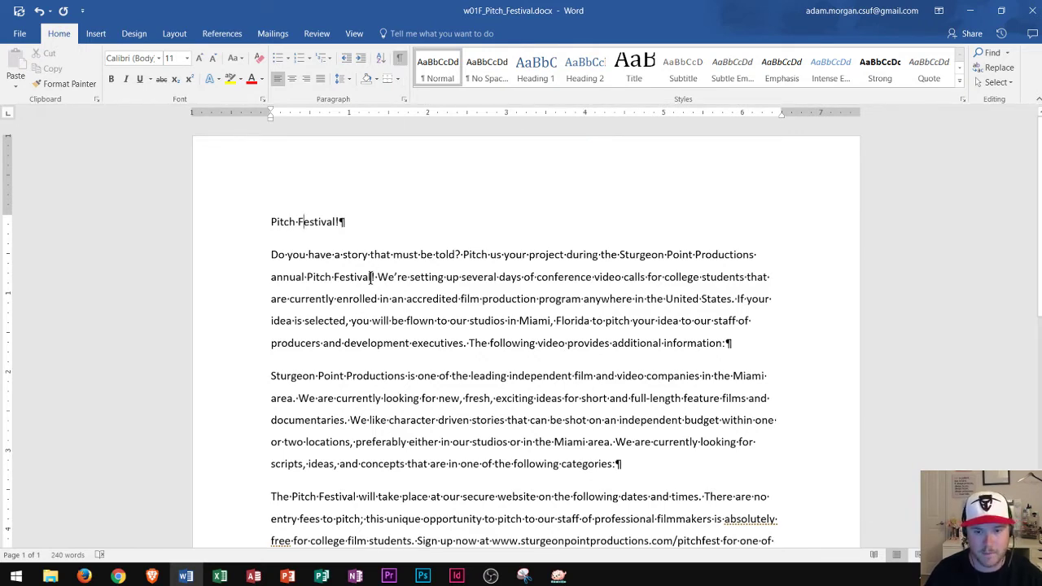
scroll(395, 259, "up", 3)
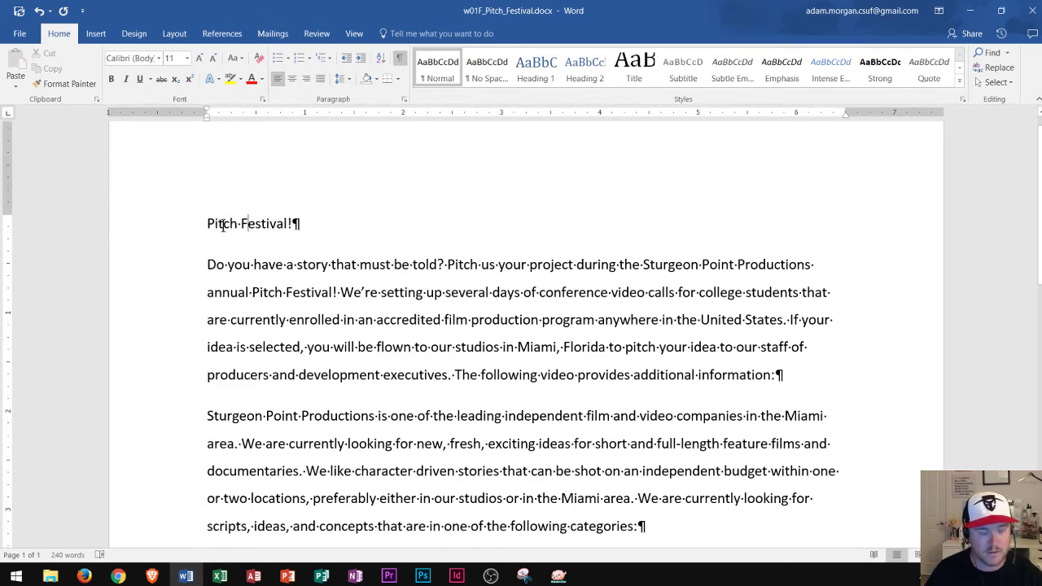
Step: Select the whole title paragraph "Pitch Festival!", including its paragraph mark, and center it
left_click_drag(214, 226, 299, 215)
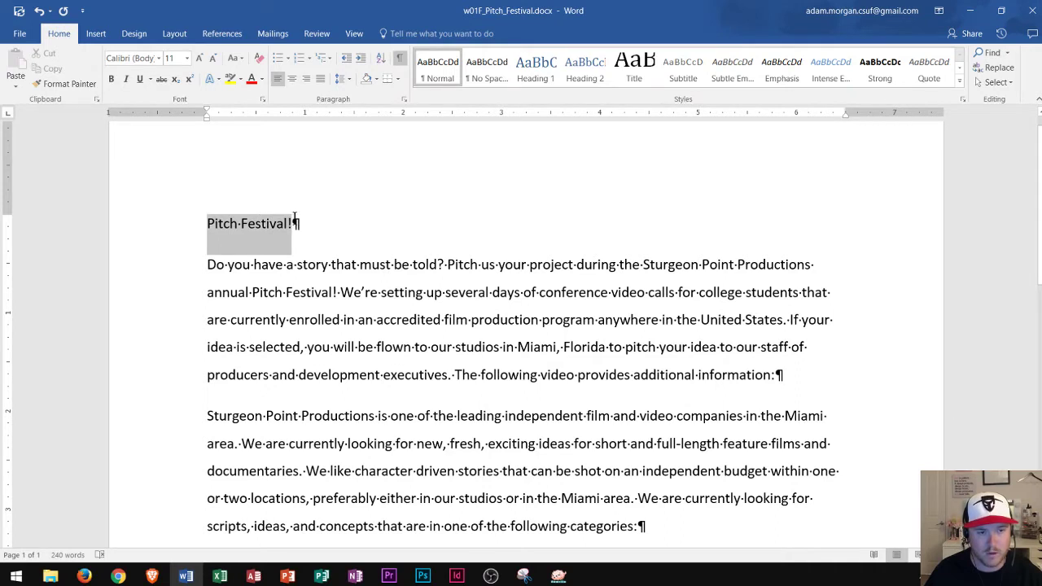
left_click_drag(296, 216, 301, 217)
left_click(256, 227)
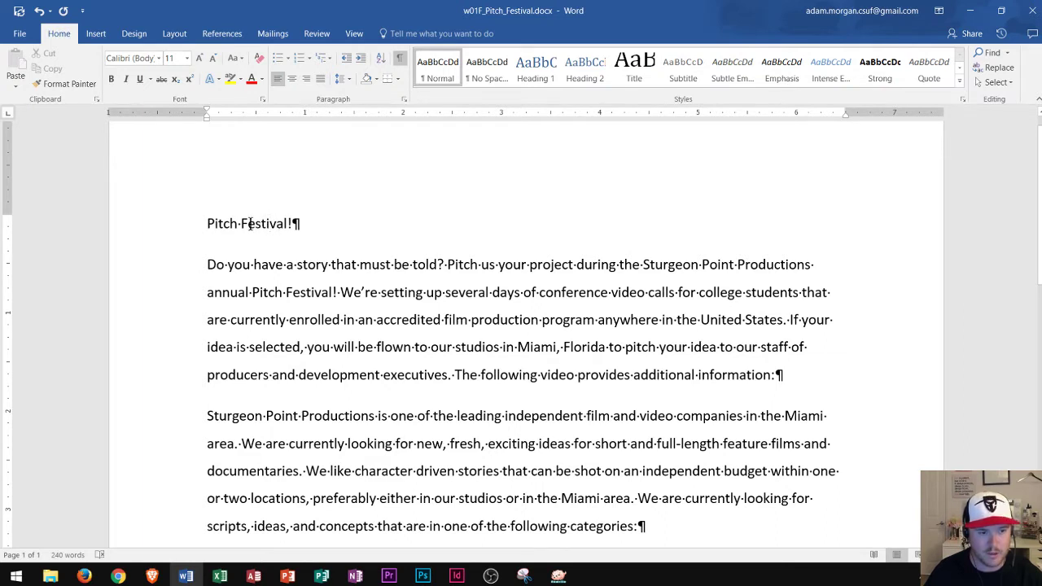
double_click(262, 225)
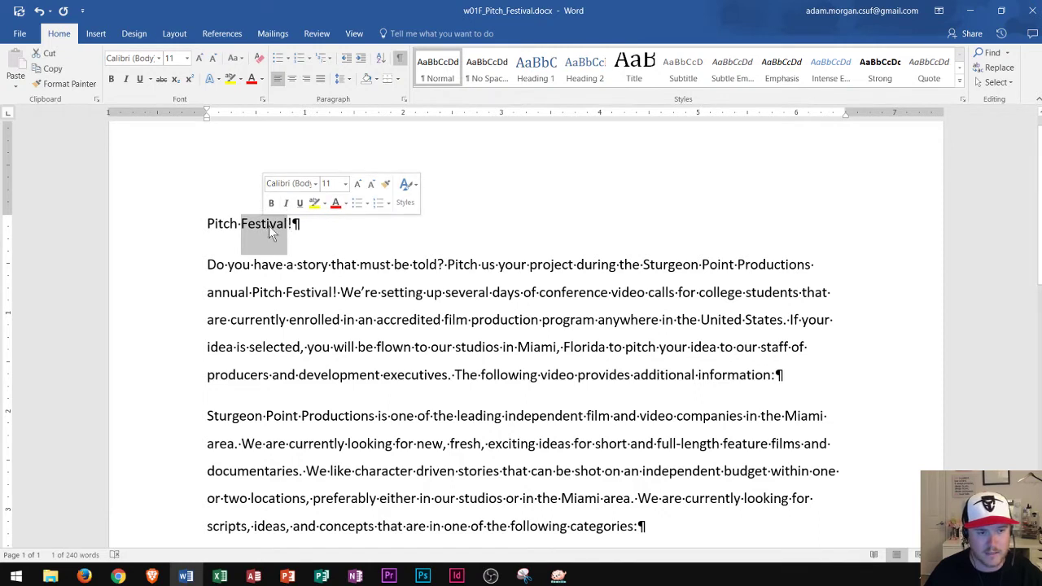
left_click(258, 223)
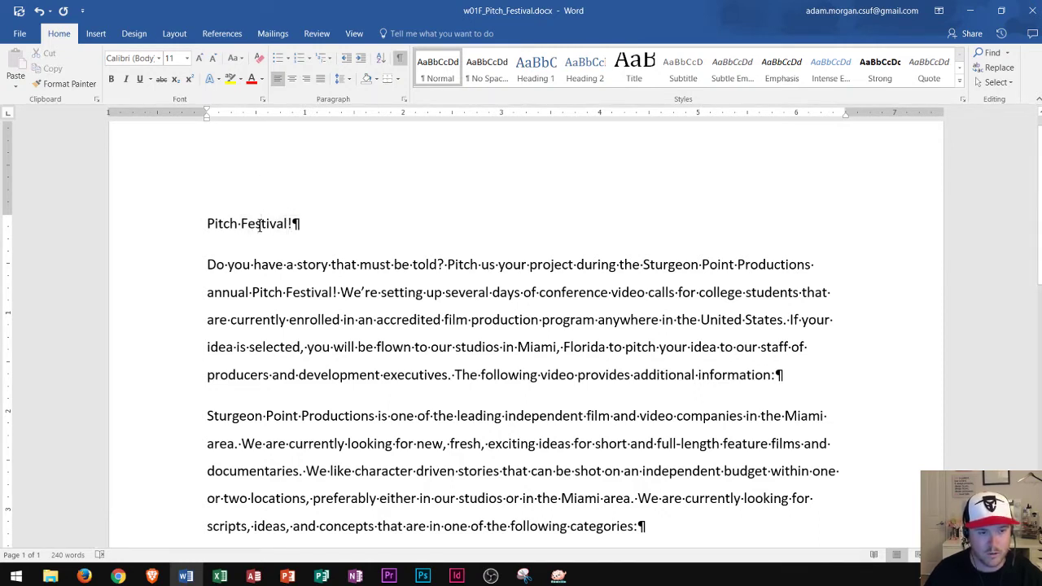
triple_click(259, 225)
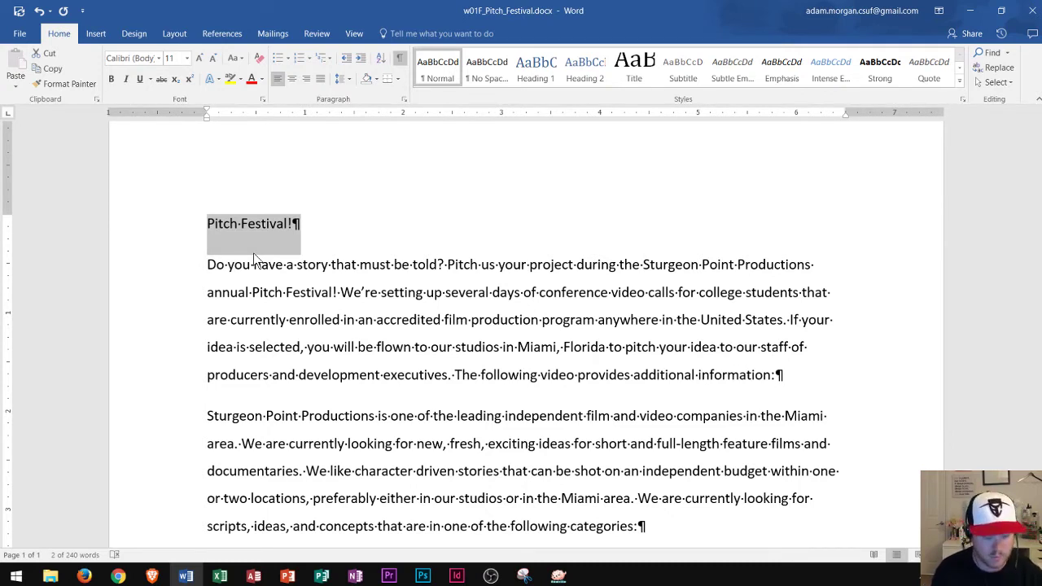
key("ctrl+e")
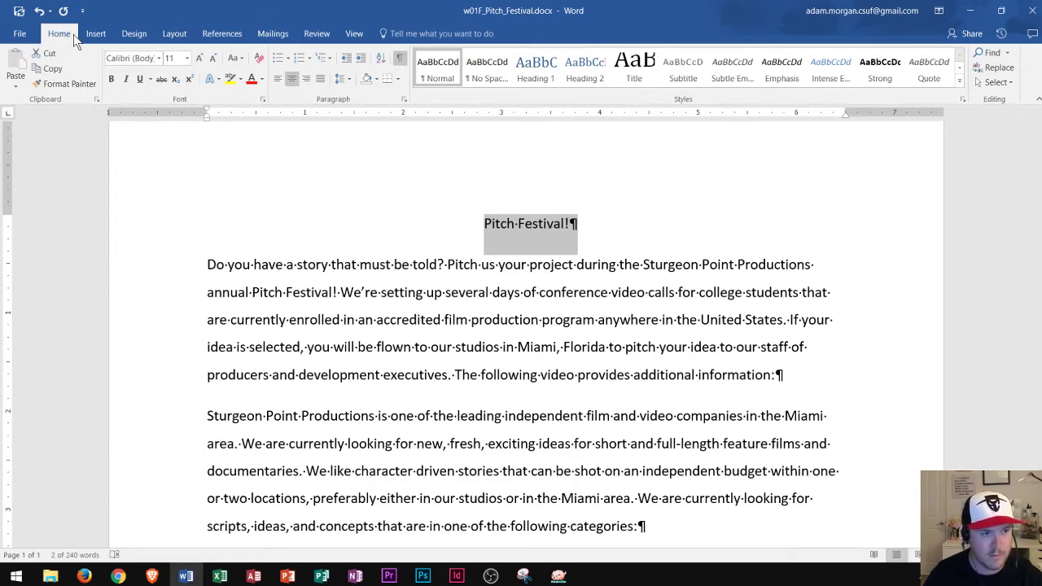
Step: Set the font size of the title "Pitch Festival!" to 24 points
left_click(187, 60)
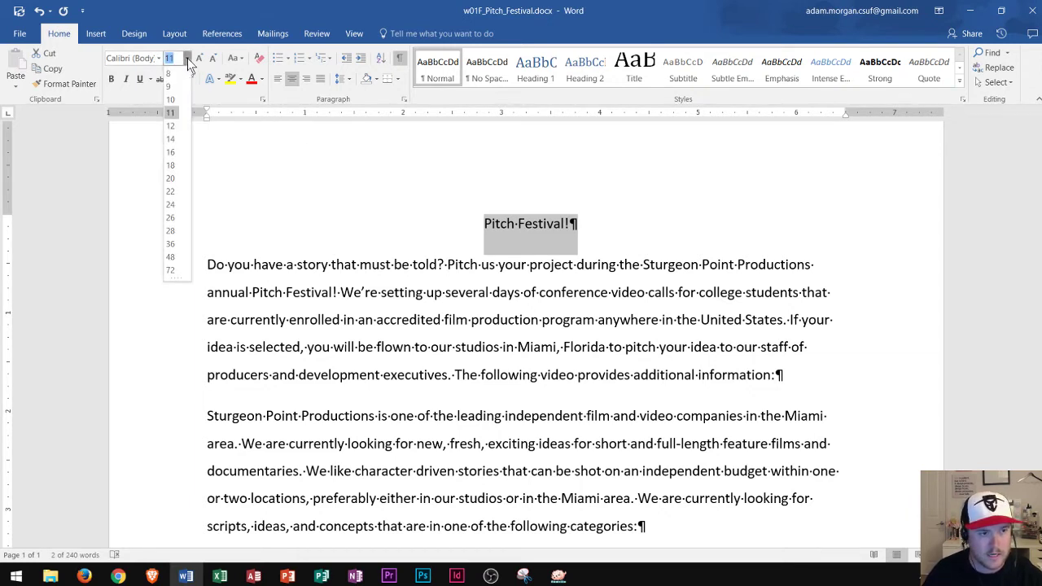
left_click(171, 204)
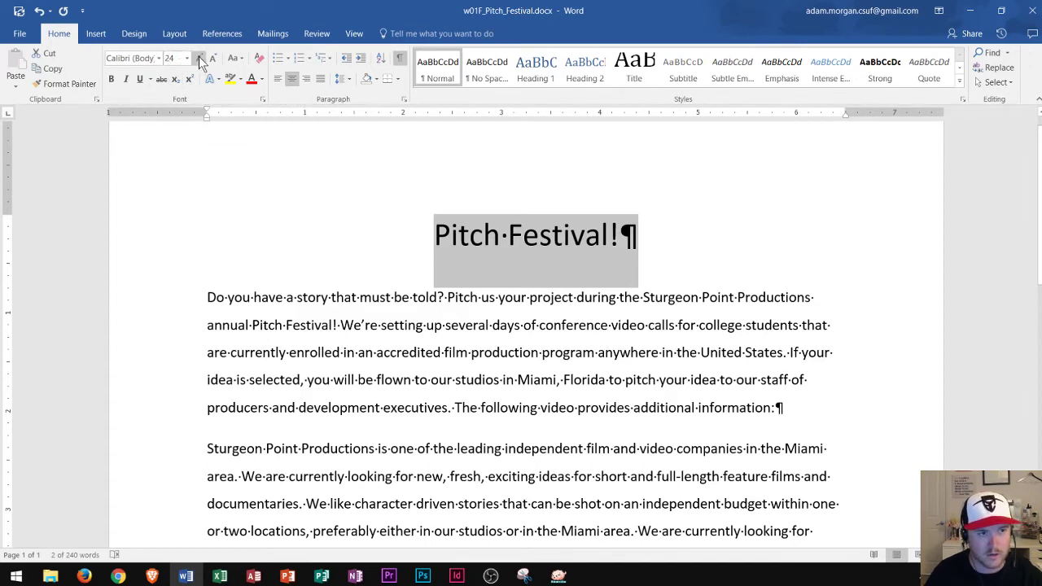
left_click(198, 56)
left_click(209, 56)
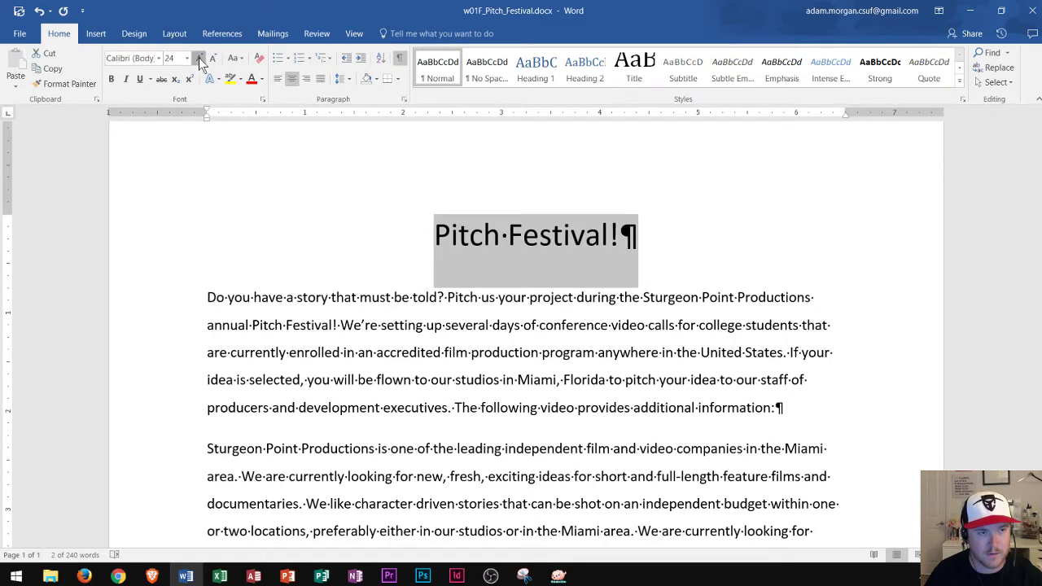
left_click(199, 57)
left_click(211, 58)
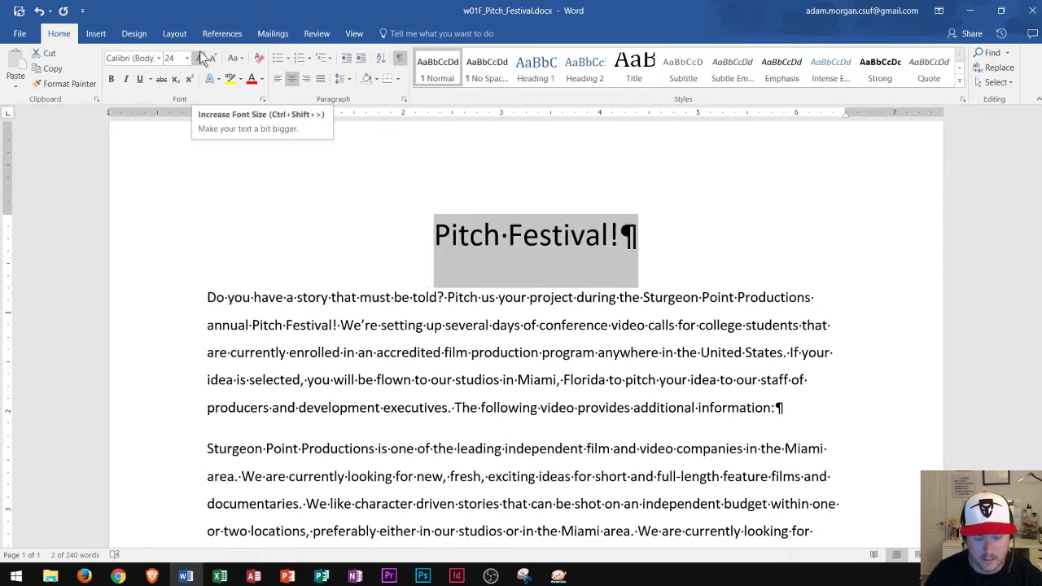
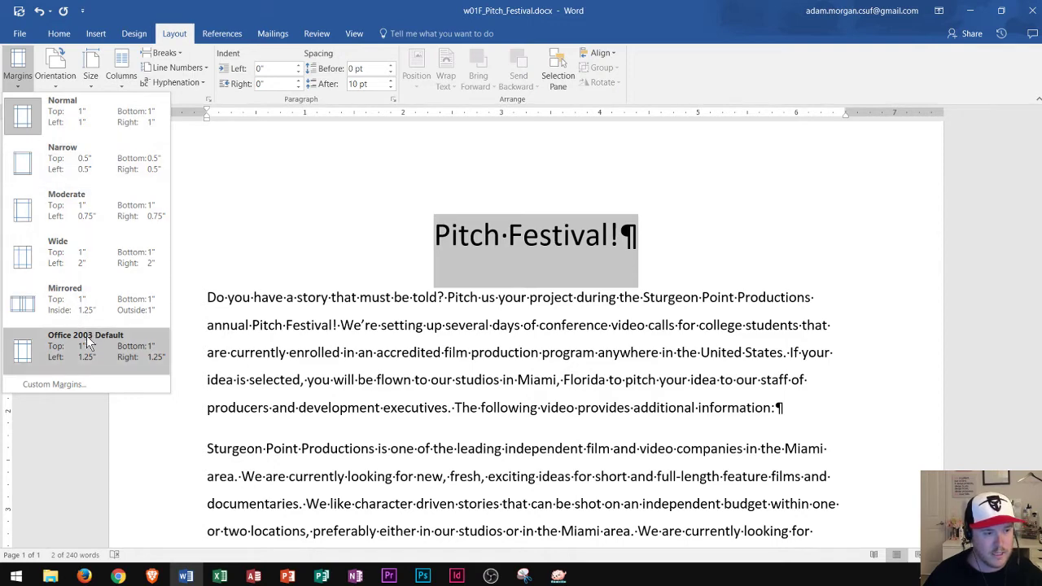
Step: Set custom top and bottom page margins of .5 inch for the whole document and check the page from top to bottom
left_click(72, 385)
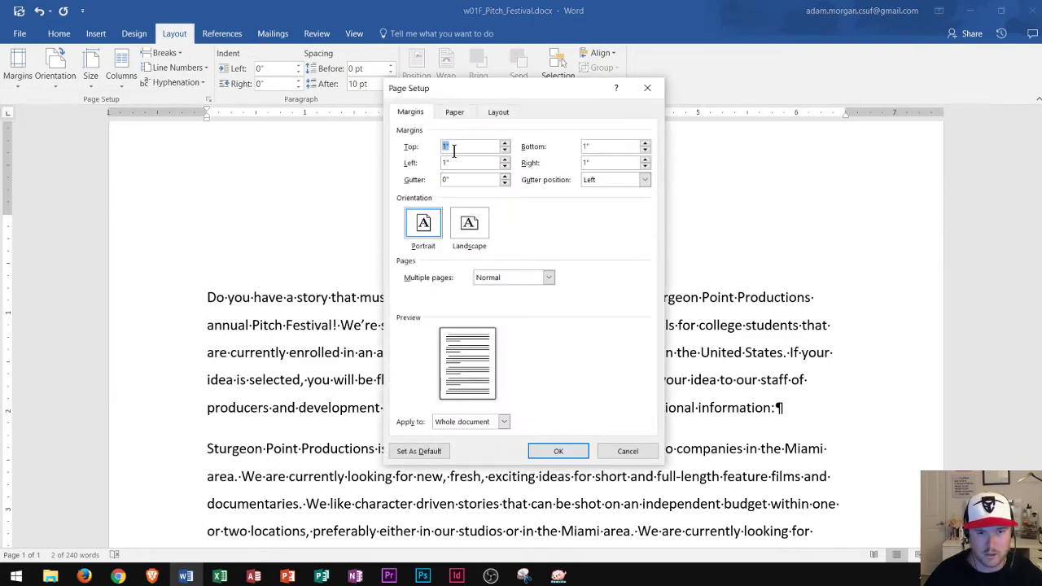
type(".5")
key("Tab")
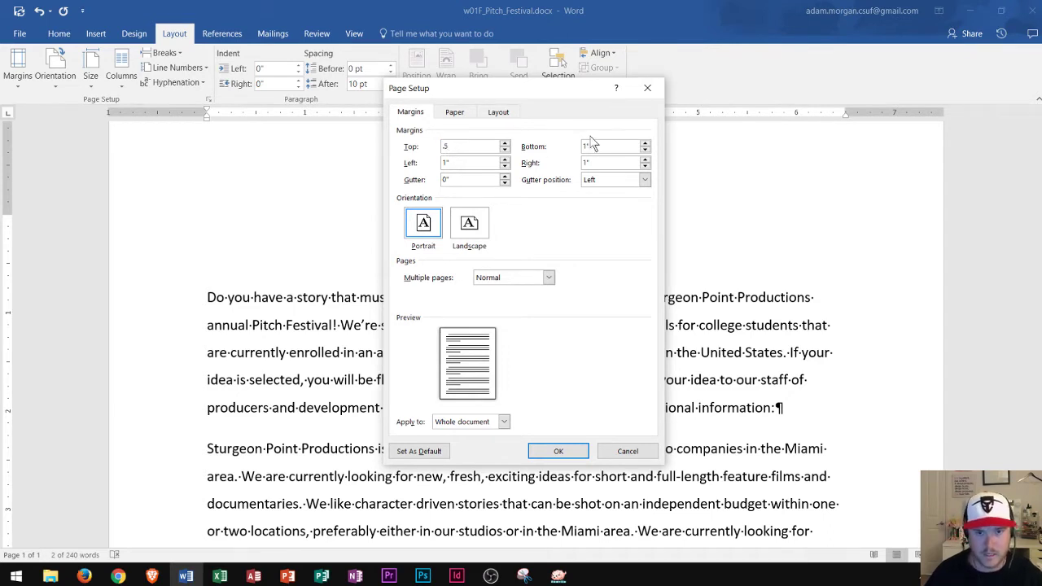
type(".5")
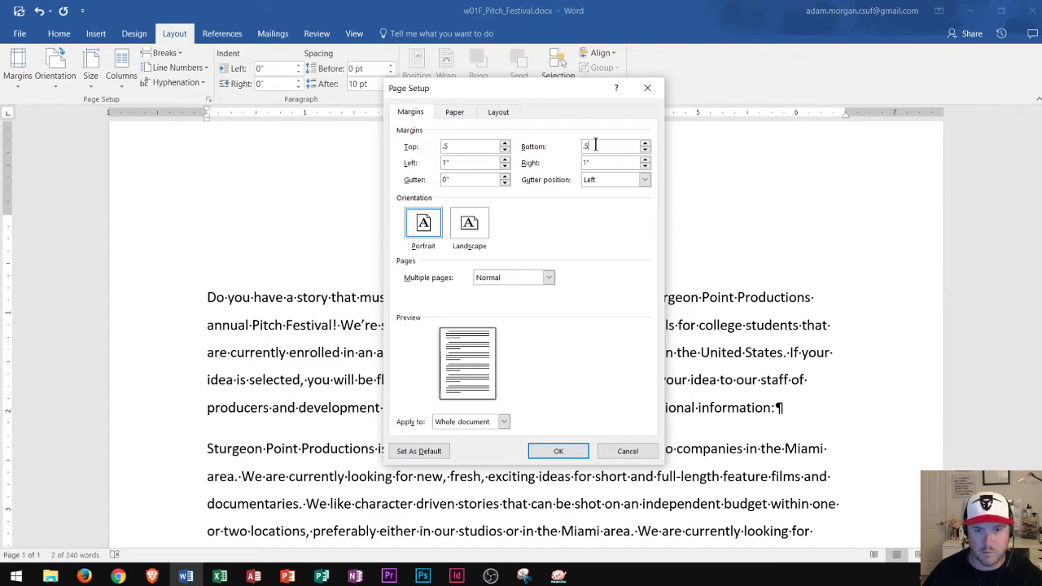
left_click(559, 452)
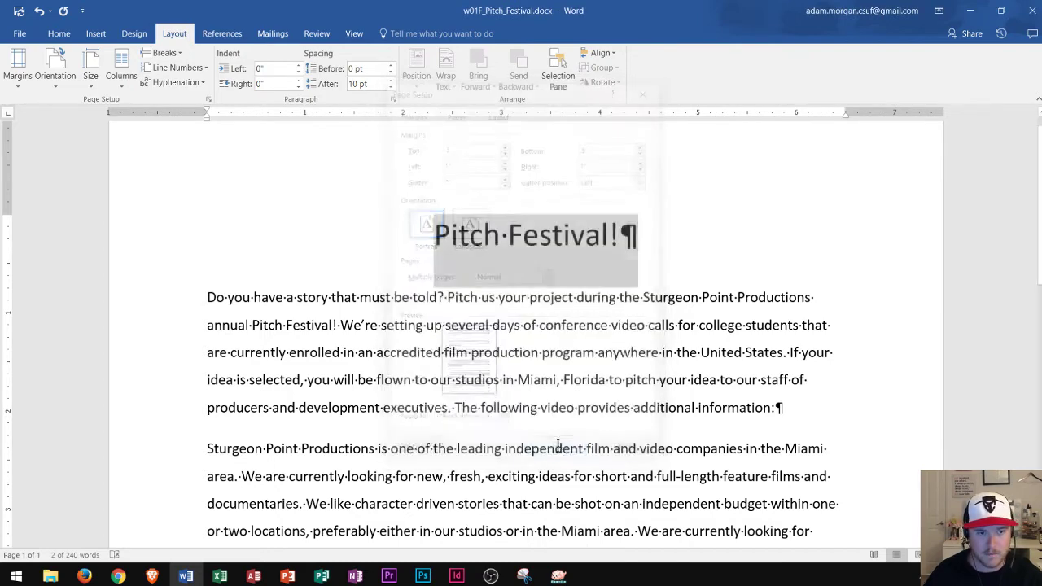
scroll(481, 306, "up", 1)
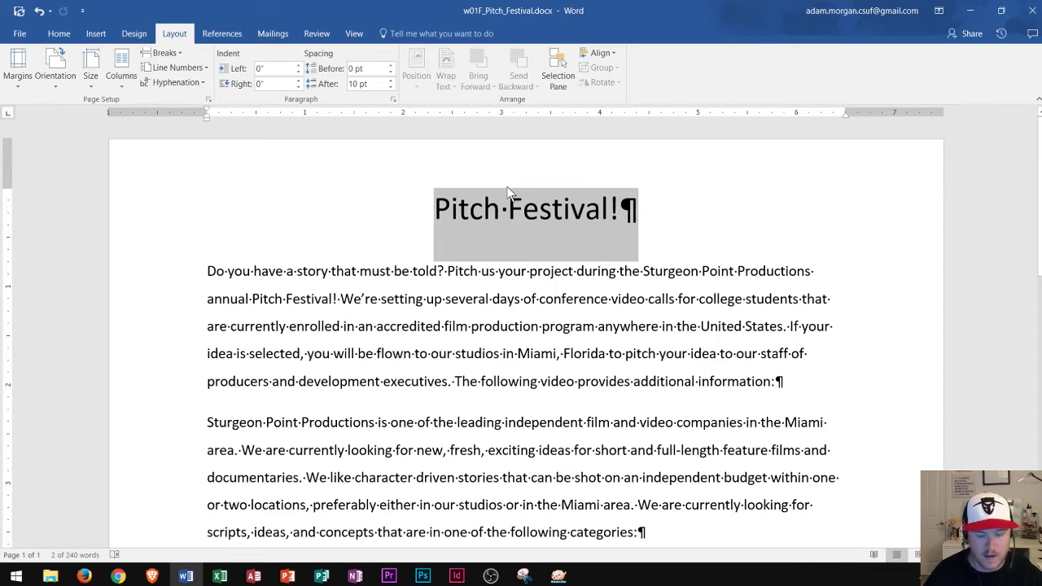
scroll(397, 399, "down", 10)
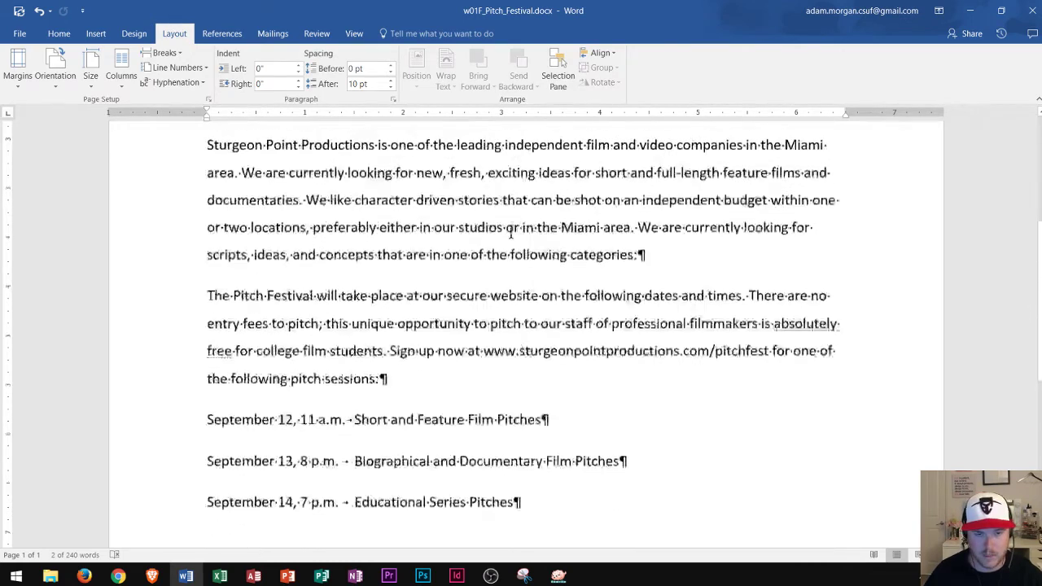
scroll(397, 399, "down", 5)
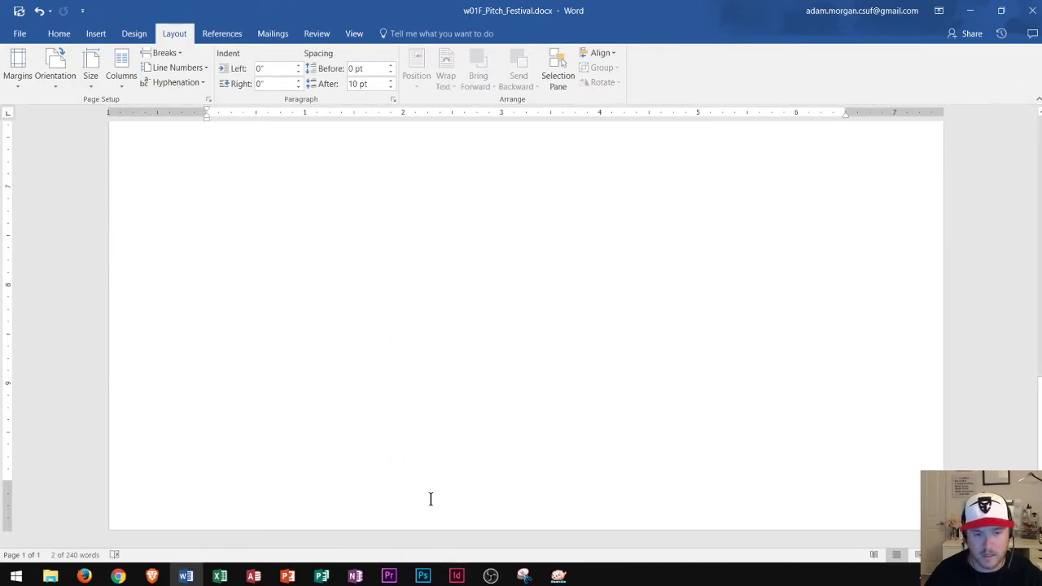
scroll(391, 391, "up", 5)
scroll(401, 377, "up", 10)
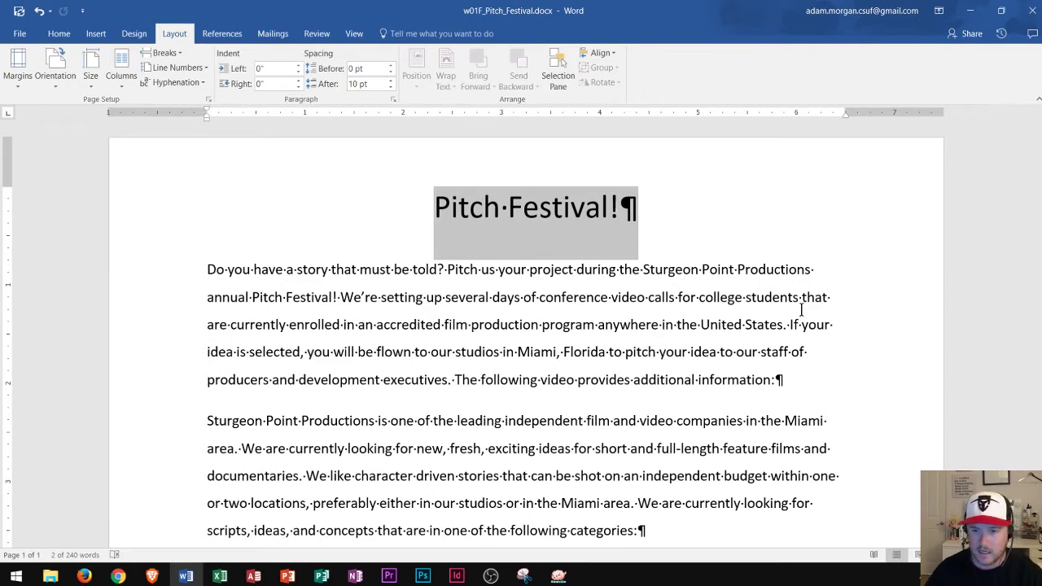
Step: Look over the three body paragraphs between the title and the list of pitch session dates
scroll(249, 216, "down", 1)
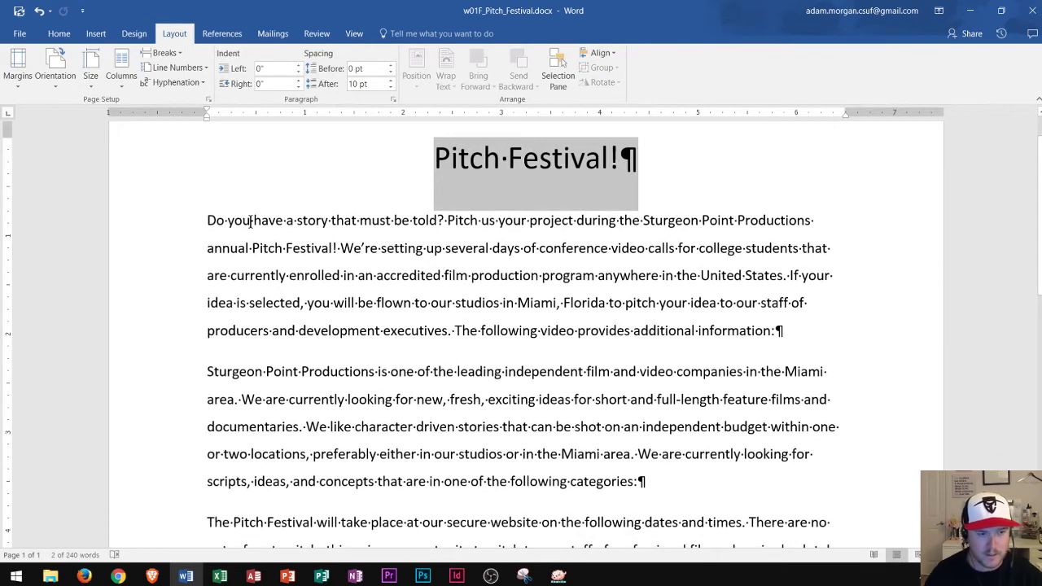
left_click(323, 217)
scroll(244, 285, "down", 1)
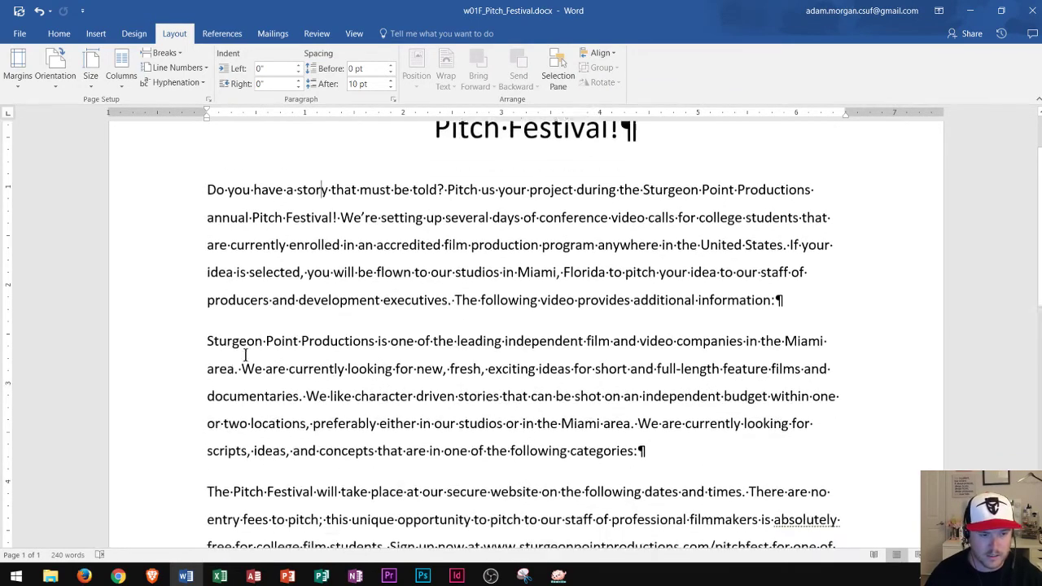
scroll(332, 350, "down", 2)
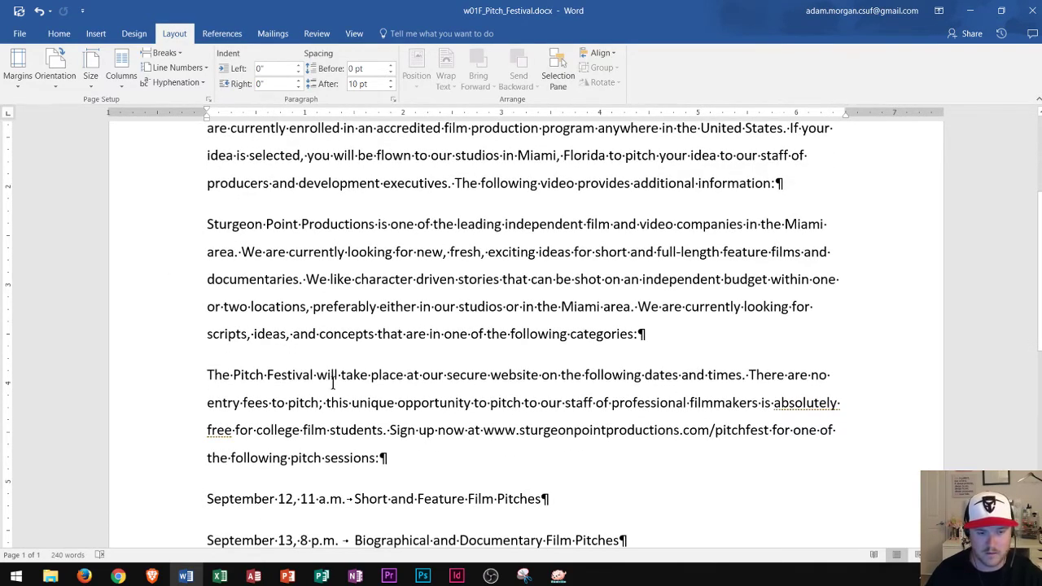
scroll(355, 270, "up", 1)
scroll(355, 269, "up", 2)
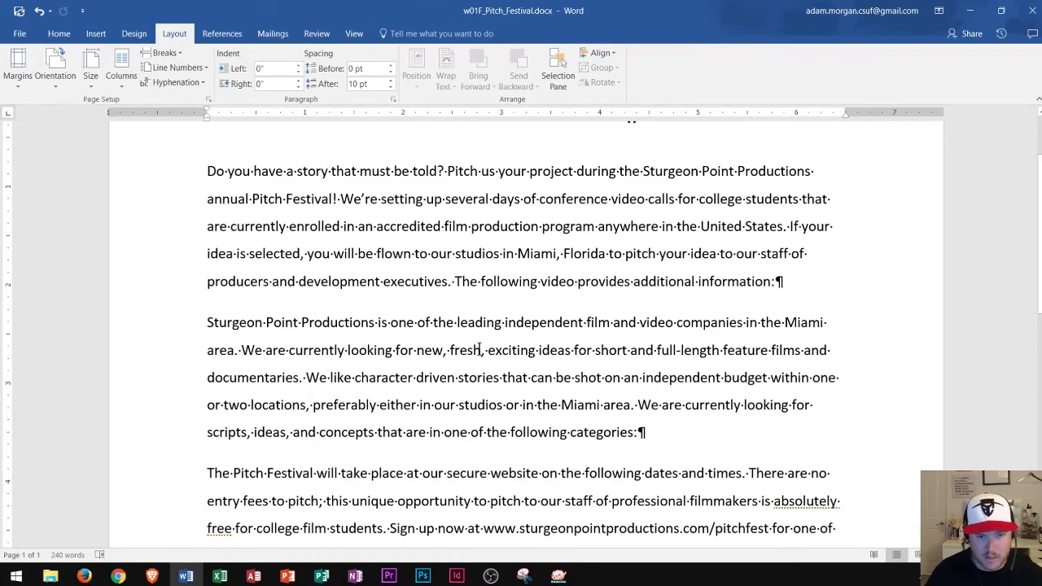
scroll(480, 350, "down", 2)
scroll(480, 346, "down", 3)
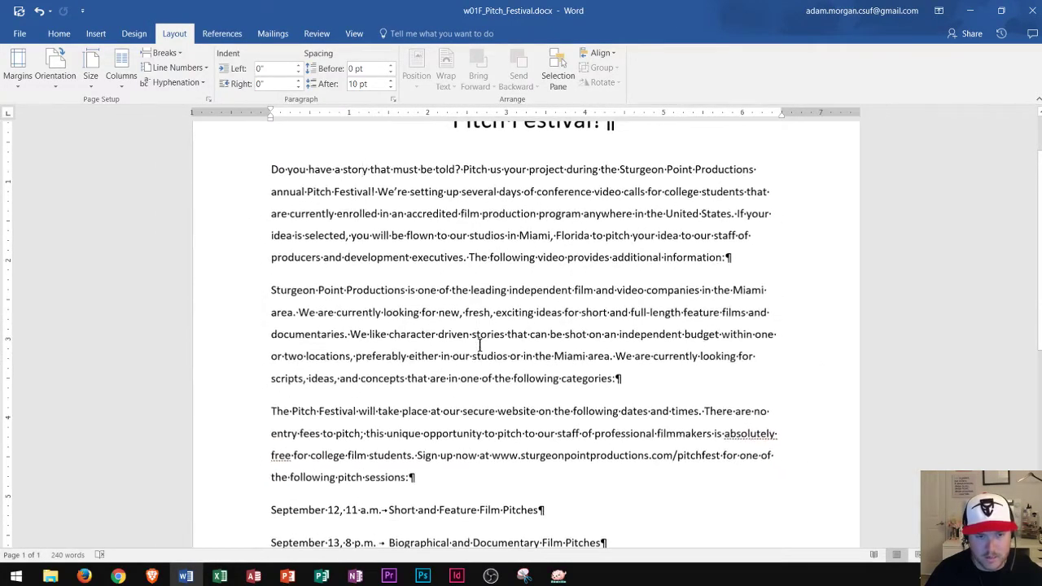
scroll(481, 346, "up", 1)
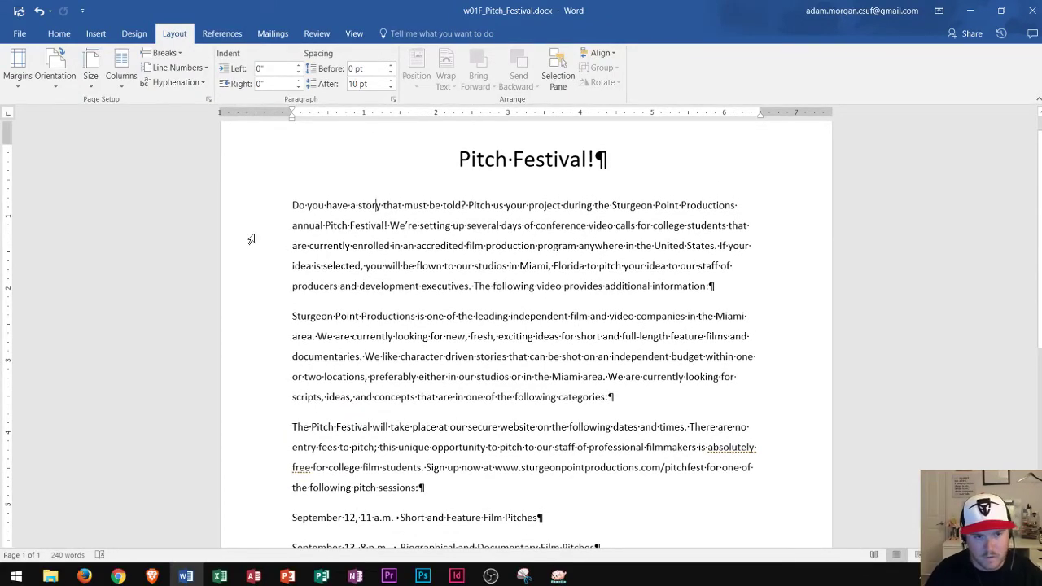
Step: Select the three body paragraphs below the title and apply a first line indent of 0.5"
left_click_drag(432, 489, 295, 205)
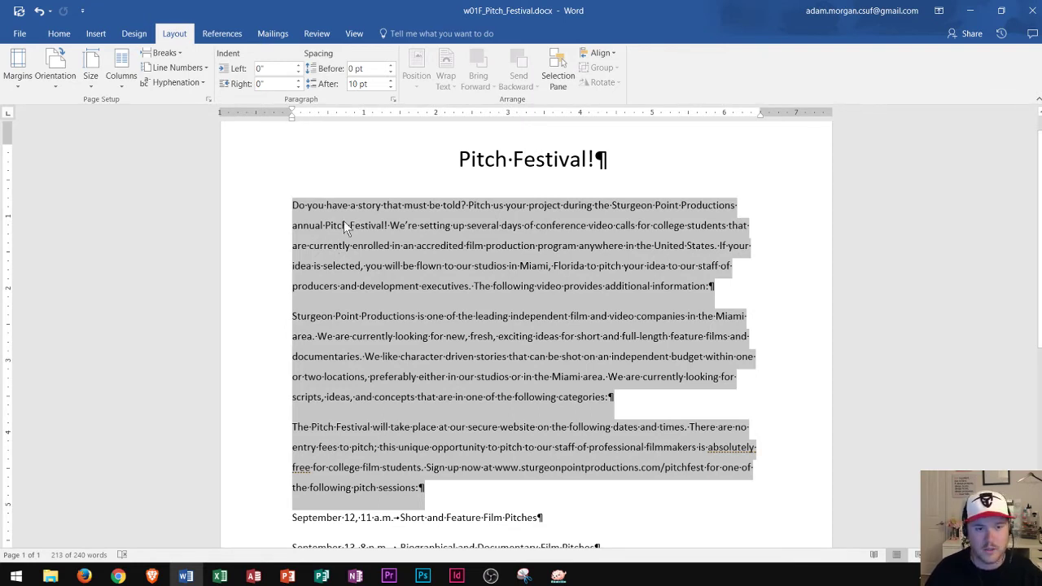
left_click(57, 35)
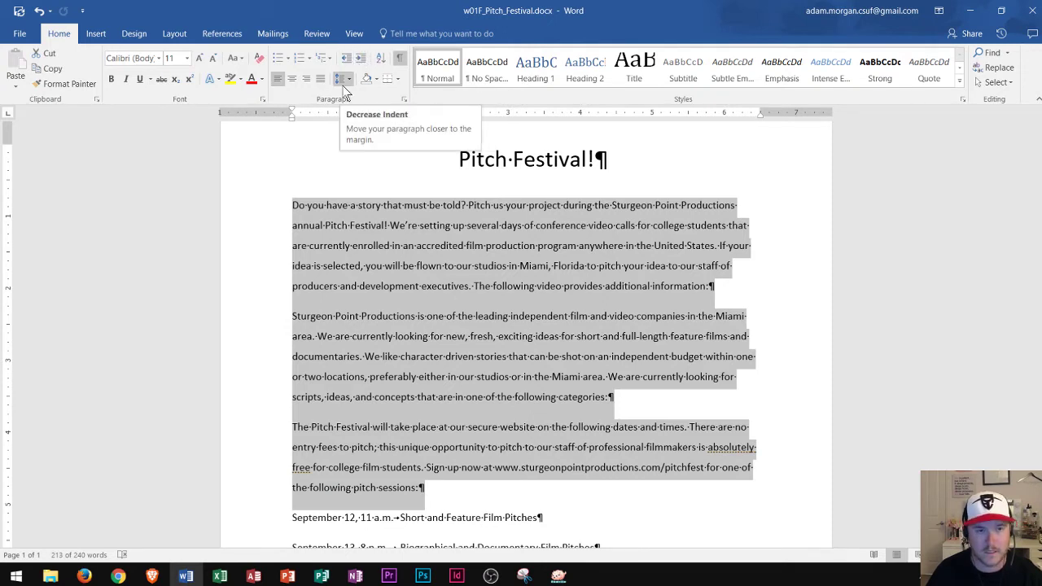
left_click(403, 100)
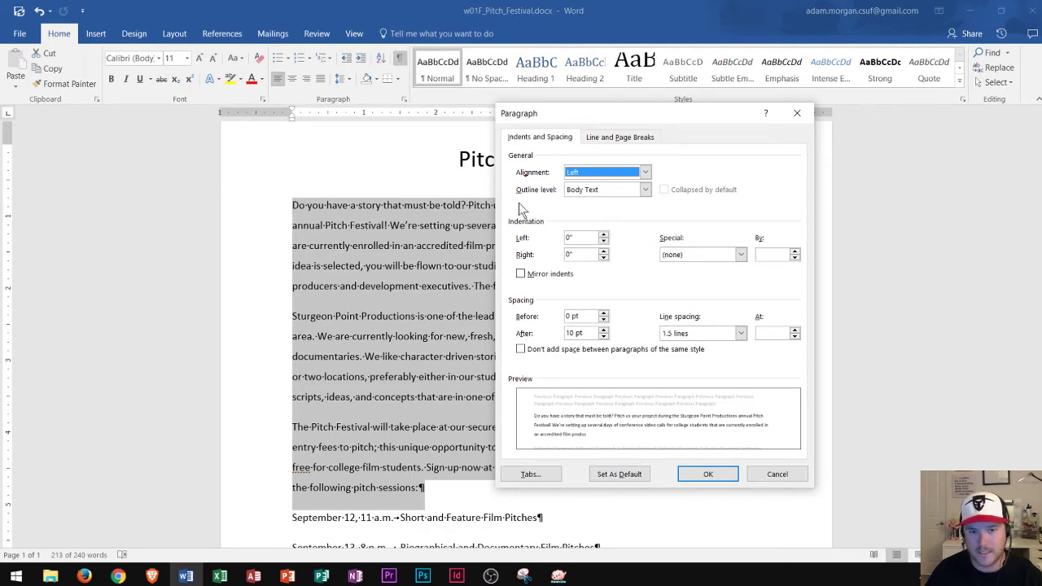
left_click(678, 254)
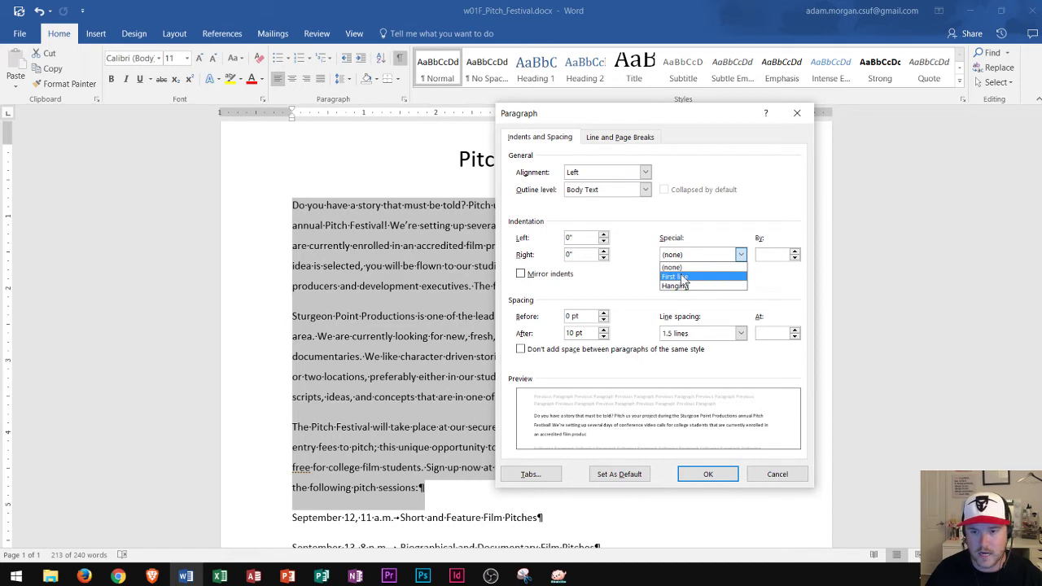
left_click(681, 277)
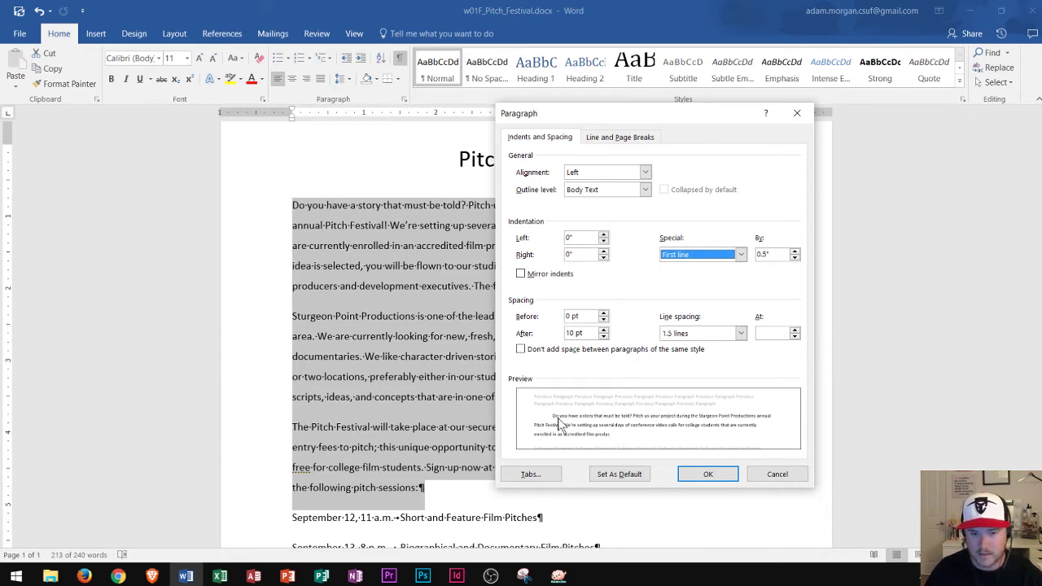
left_click(691, 477)
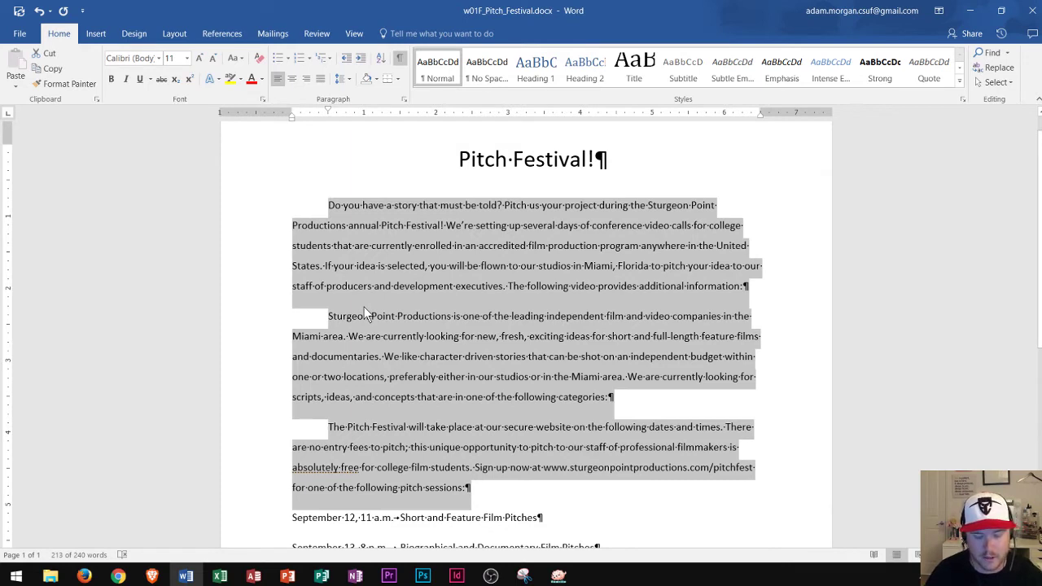
Step: Select the entire document and set the paragraph spacing to 6 pt before and 6 pt after
key("ctrl+a")
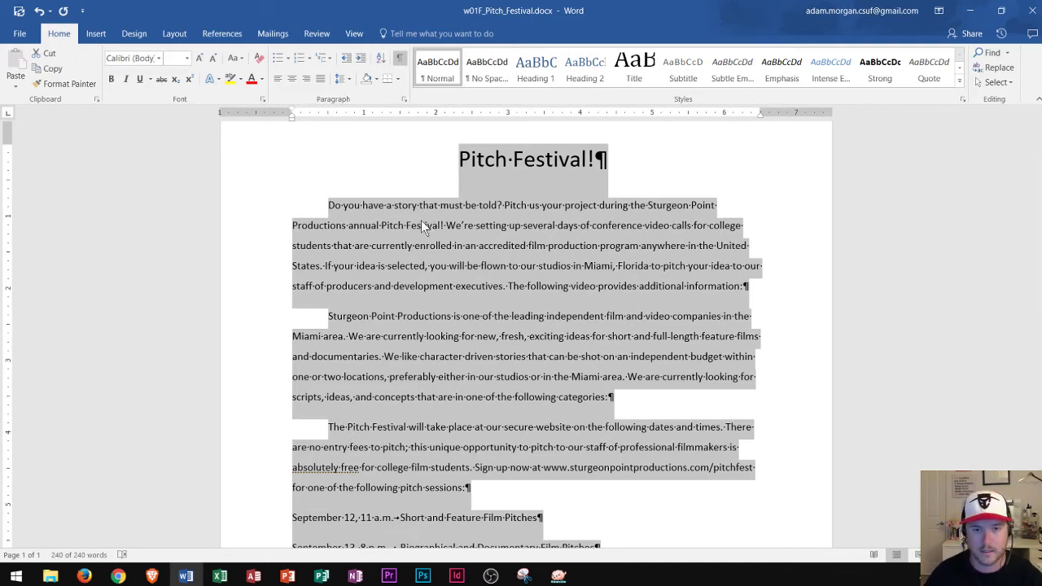
scroll(411, 223, "down", 3)
scroll(413, 242, "up", 3)
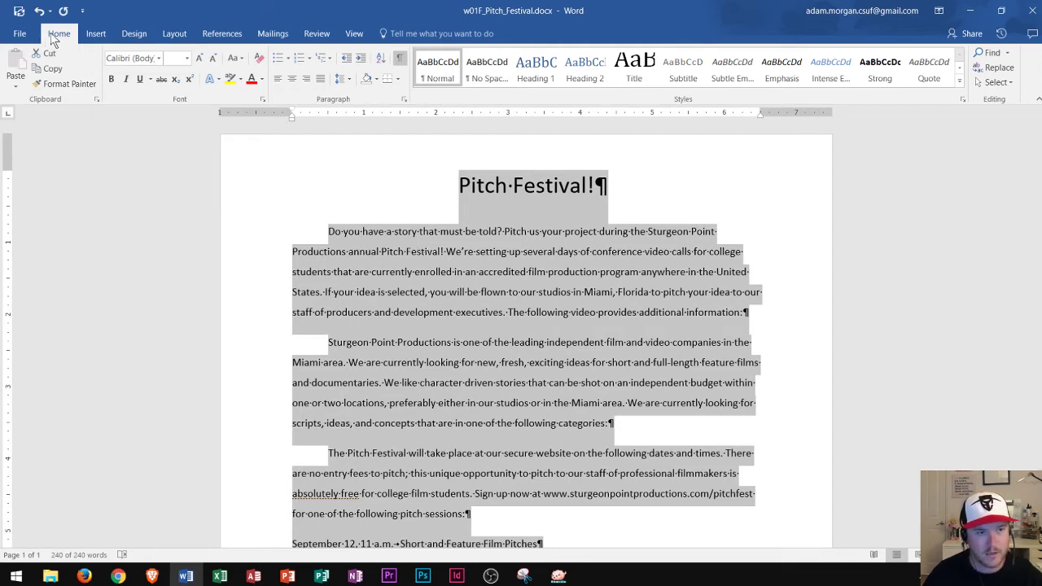
left_click(404, 100)
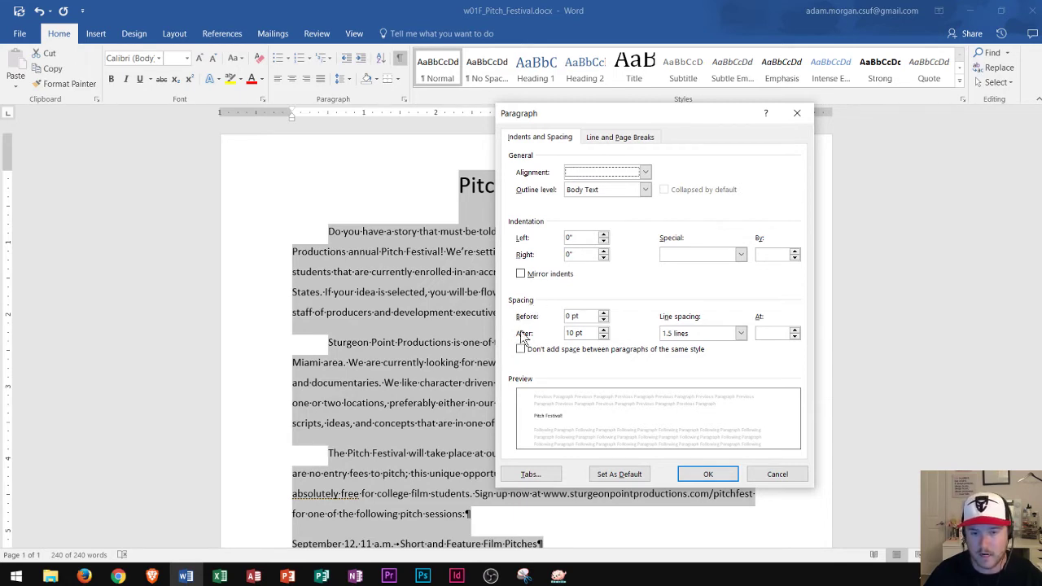
left_click_drag(621, 108, 752, 110)
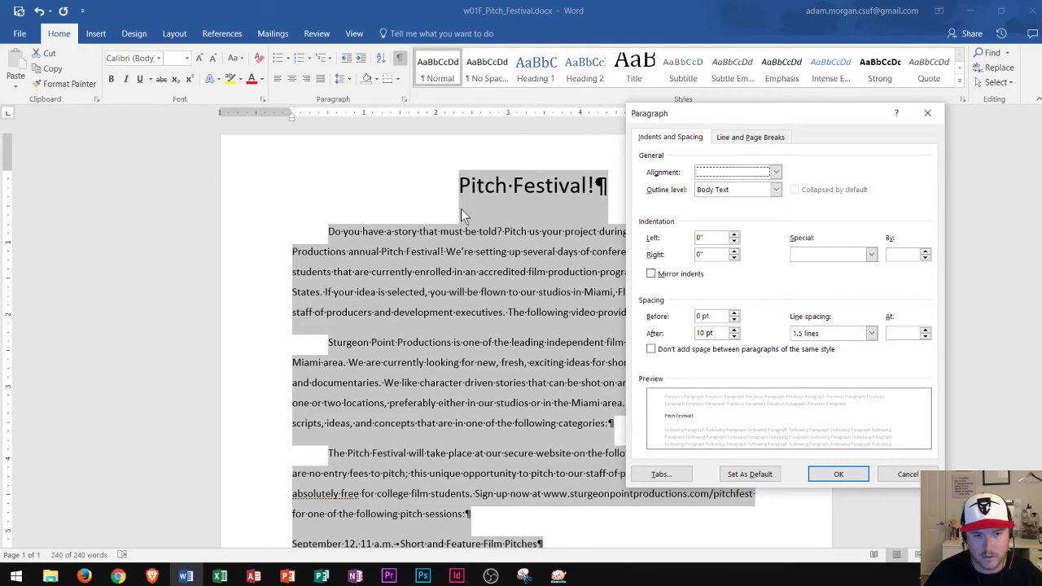
left_click(733, 313)
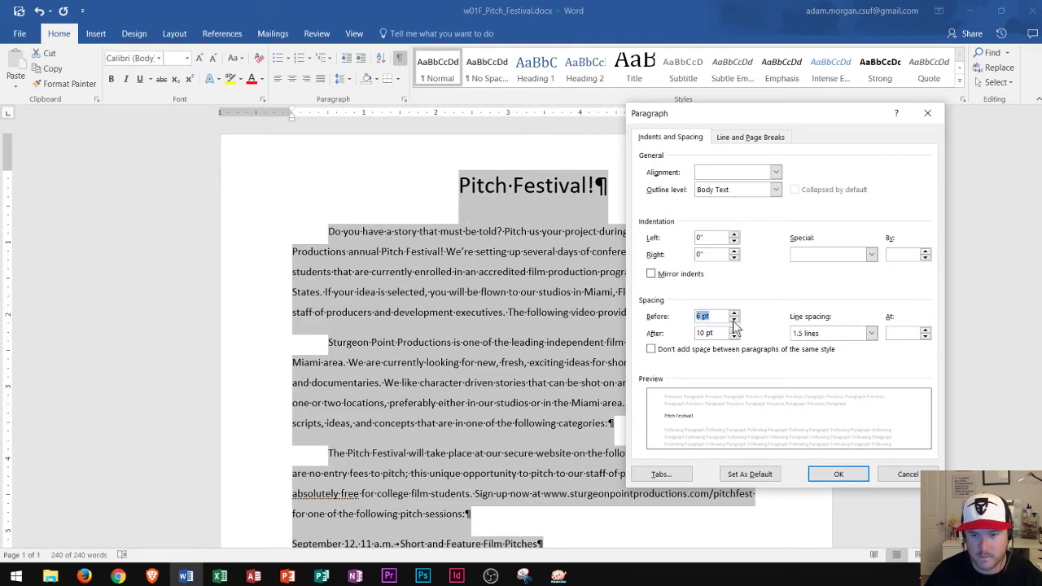
left_click(734, 337)
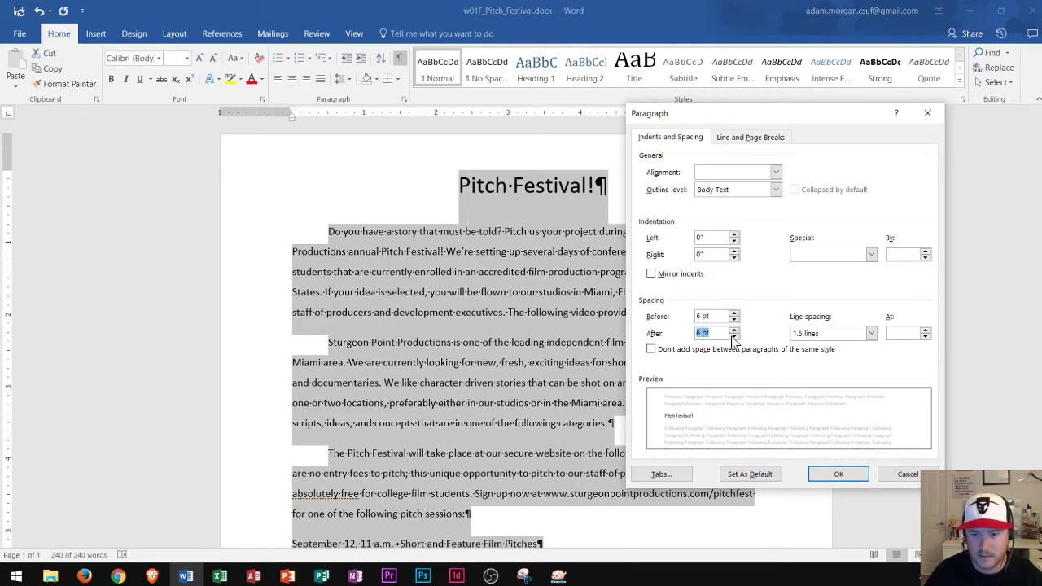
left_click(839, 475)
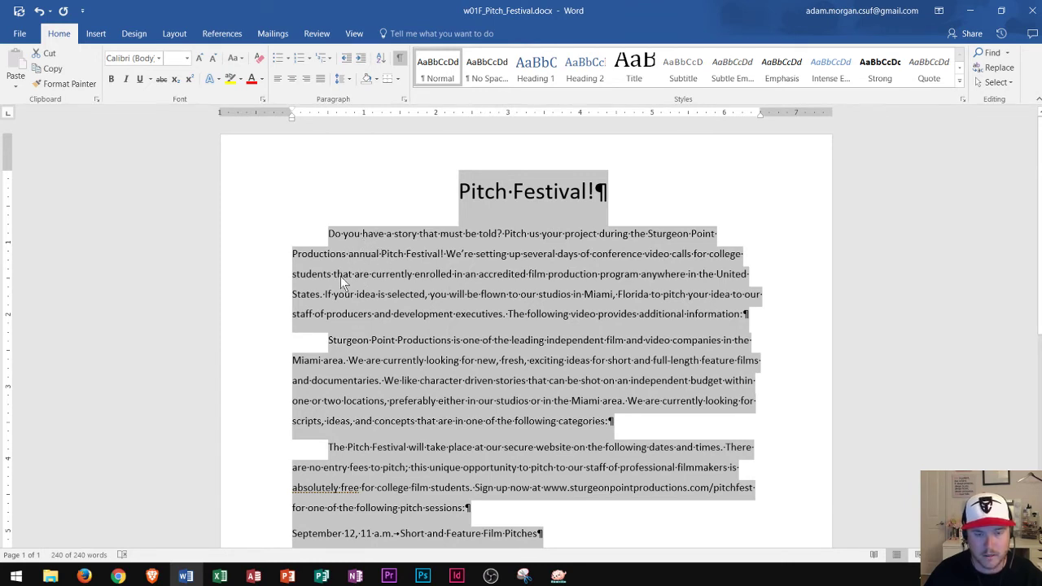
Step: Format the three September pitch session lines at the document's end as a bulleted list with solid square bullets
scroll(391, 260, "down", 2)
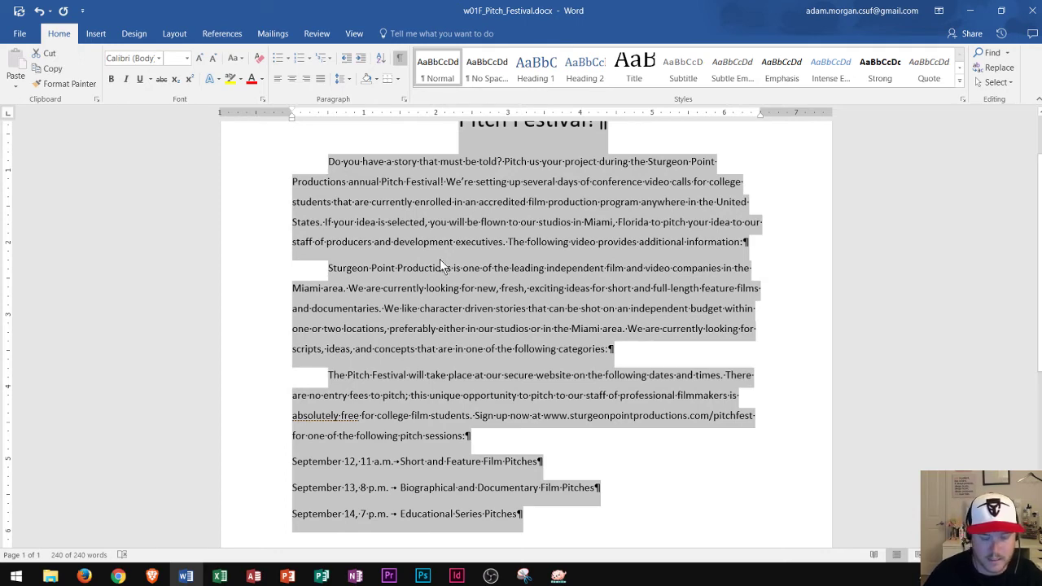
scroll(424, 277, "down", 2)
left_click(344, 417)
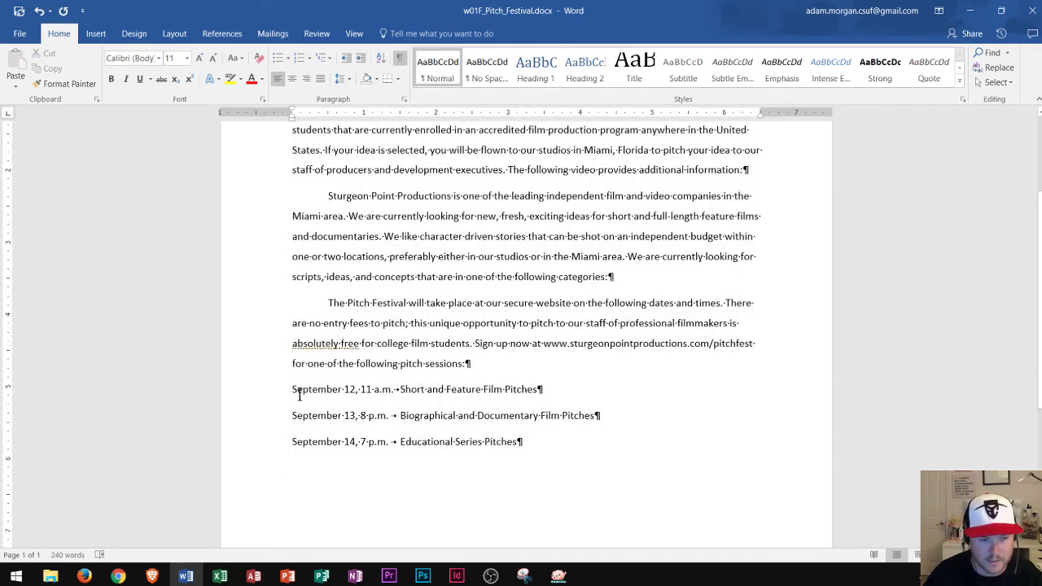
left_click_drag(523, 445, 295, 394)
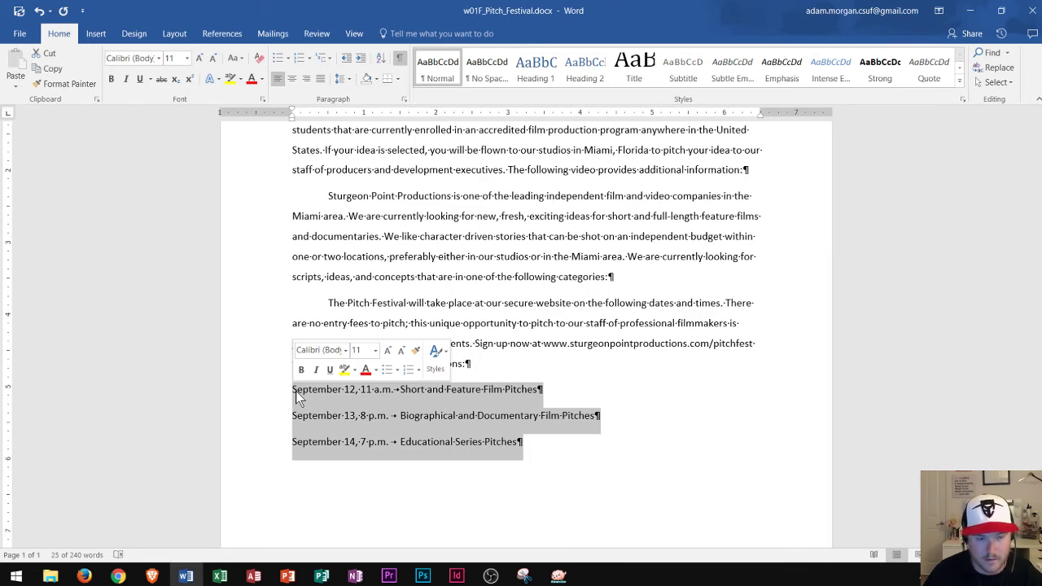
scroll(358, 368, "down", 2)
scroll(358, 363, "up", 3, "ctrl")
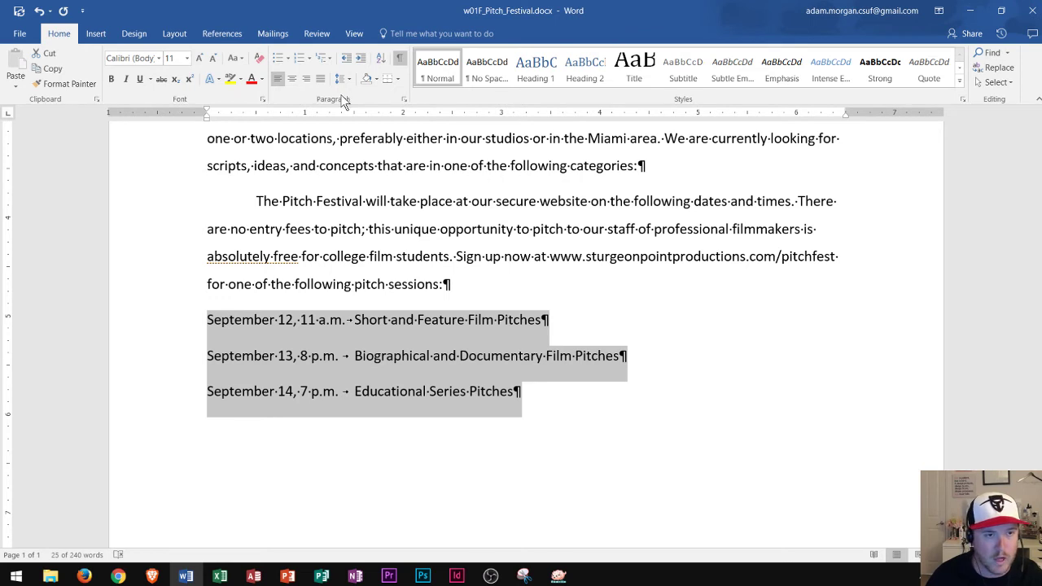
left_click(289, 61)
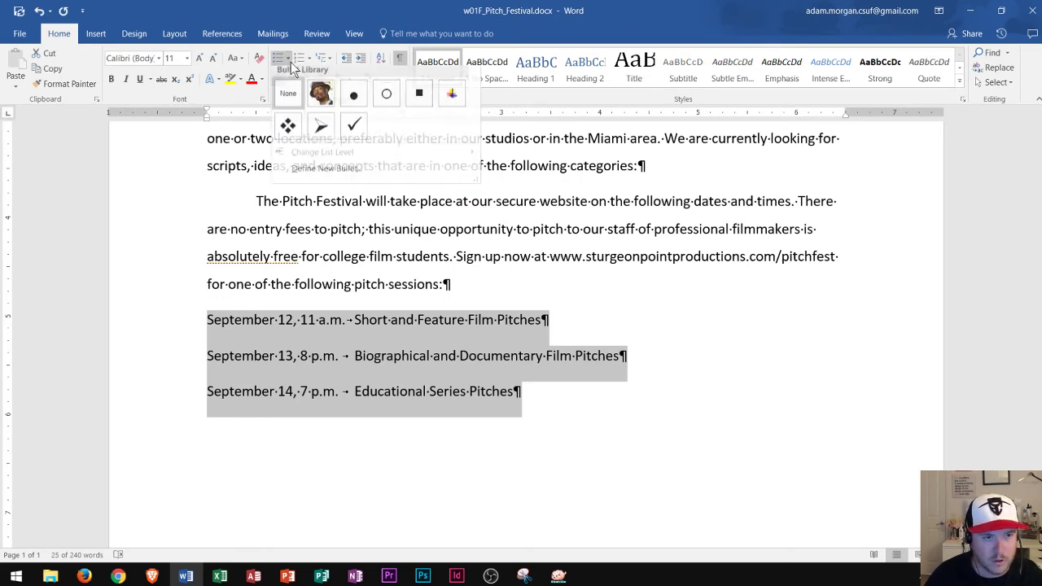
left_click(423, 96)
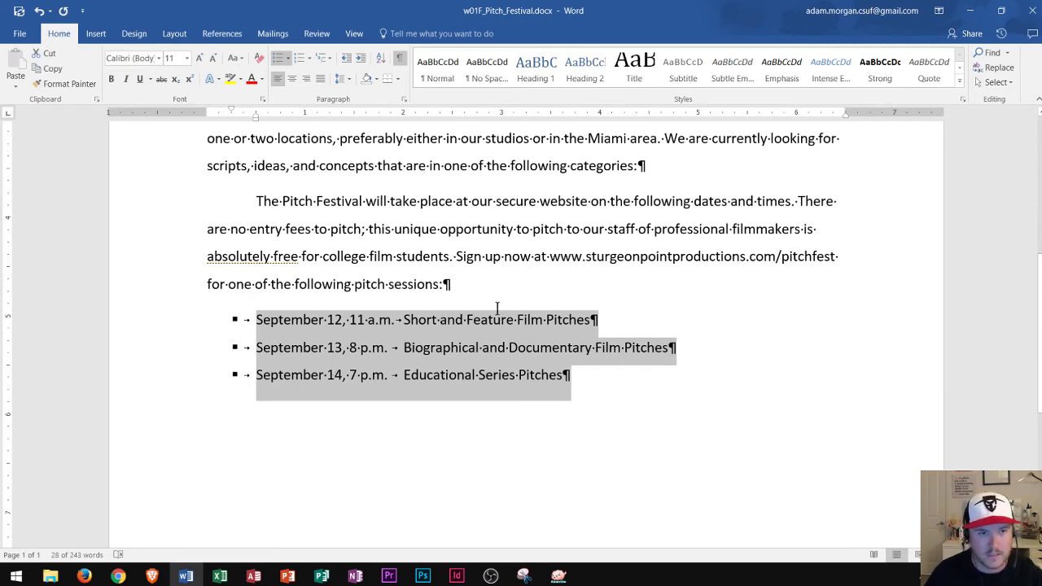
Step: Set a right-aligned tab stop at 6 inches with dot leader option 2 for the three bulleted session lines
left_click(404, 100)
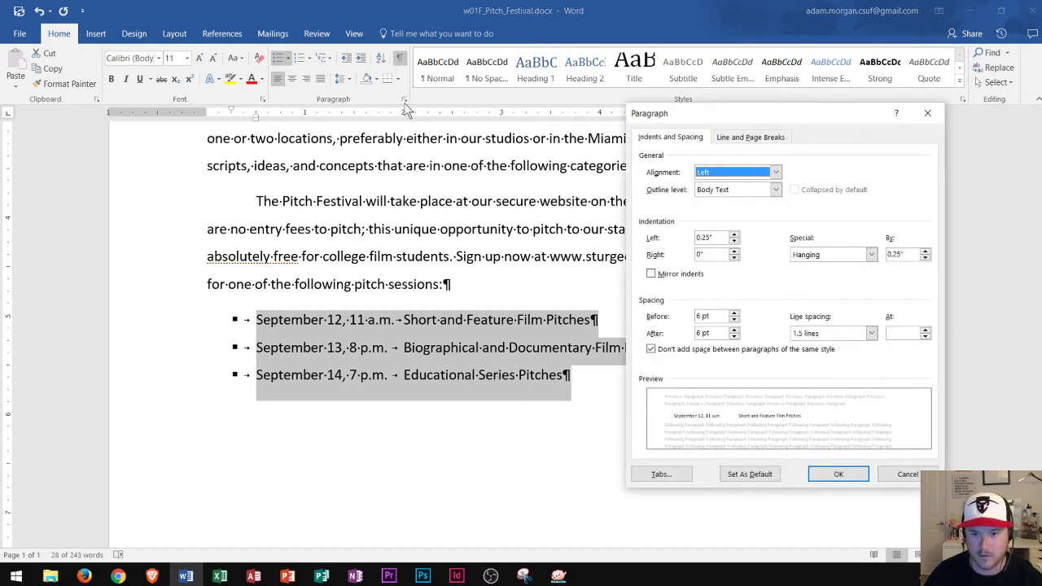
left_click_drag(753, 114, 751, 69)
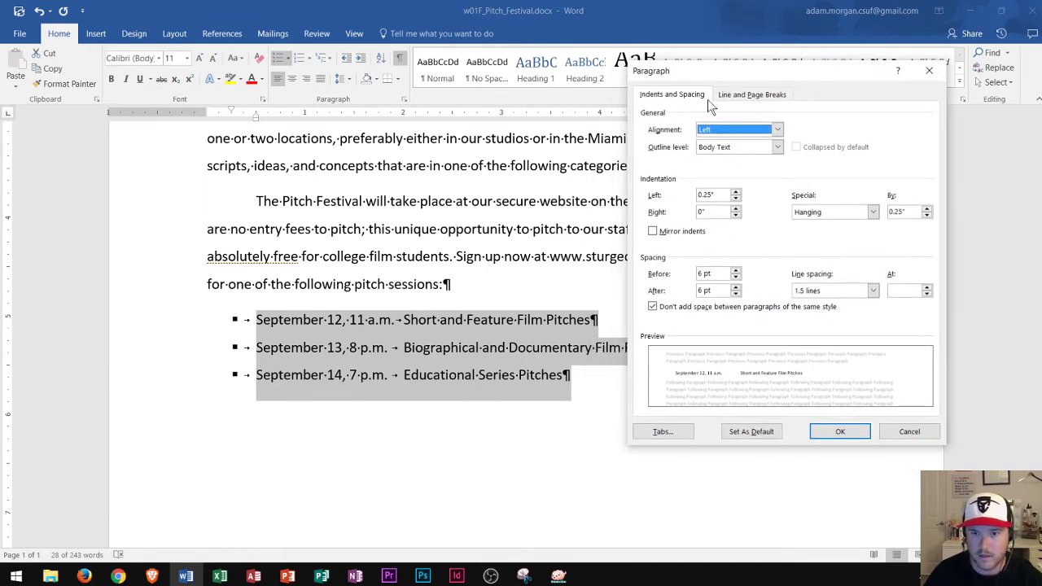
left_click(663, 433)
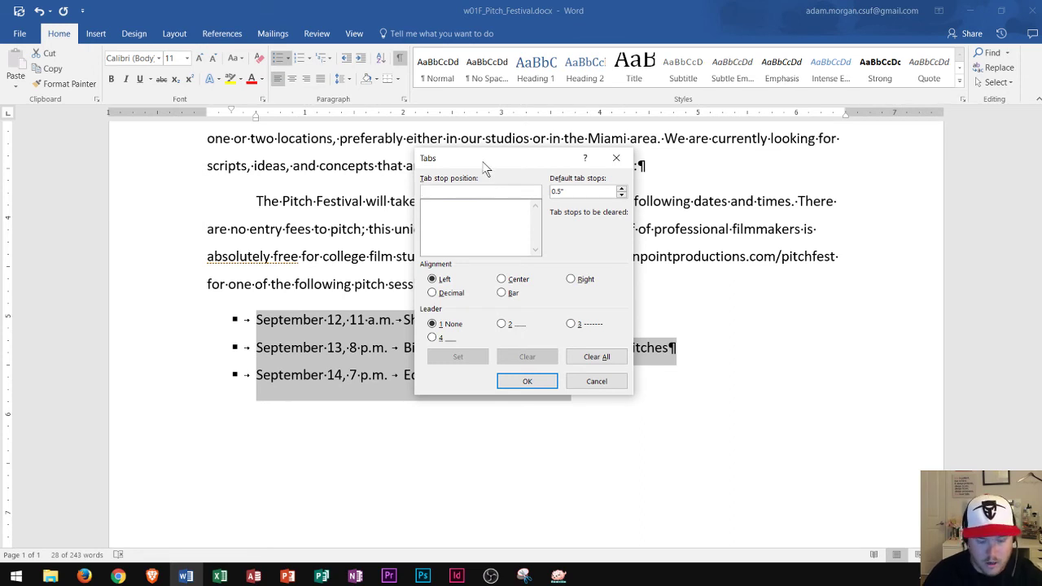
left_click_drag(482, 162, 510, 160)
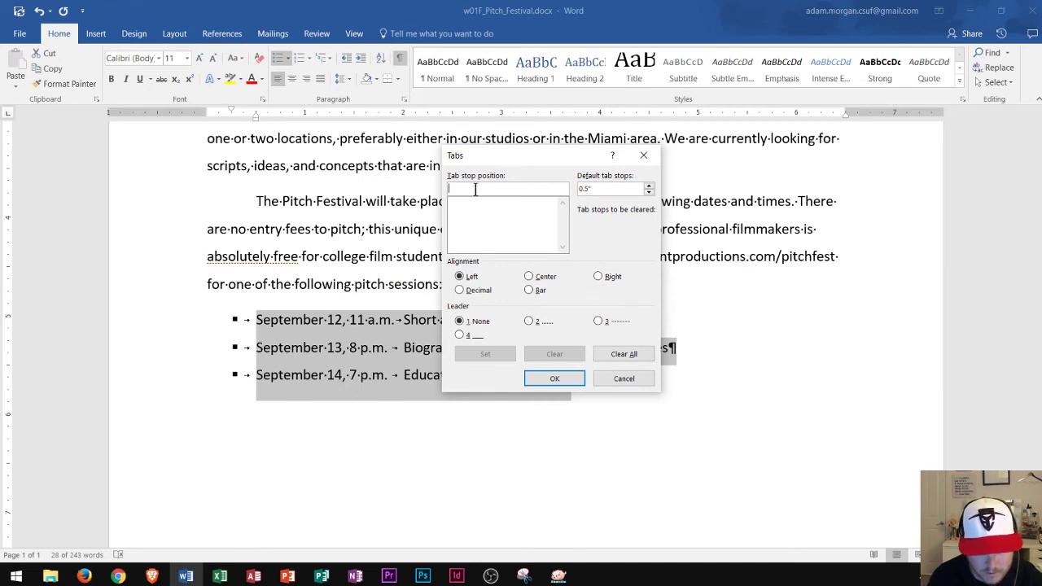
type("6")
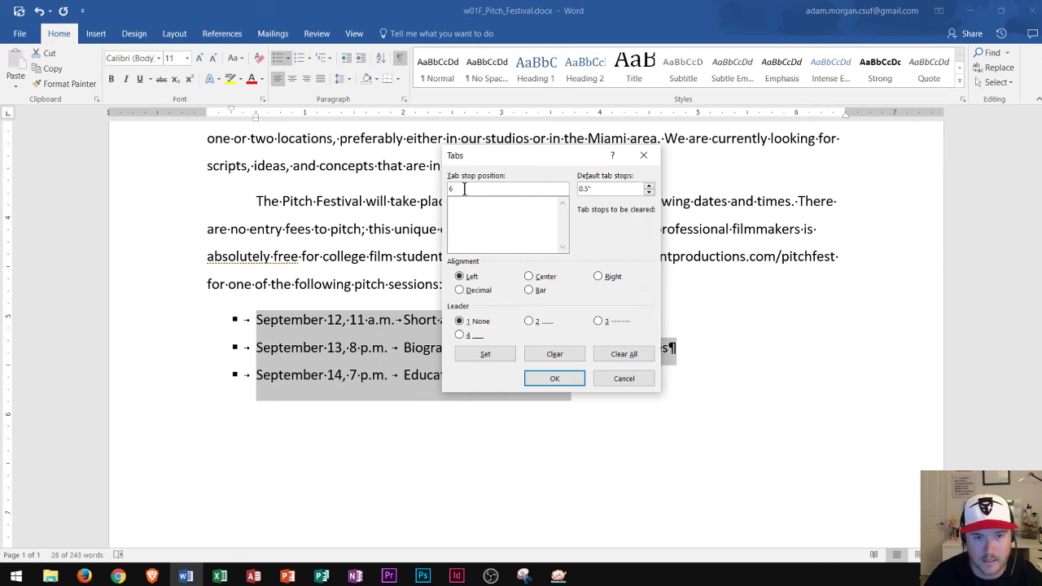
key("Tab")
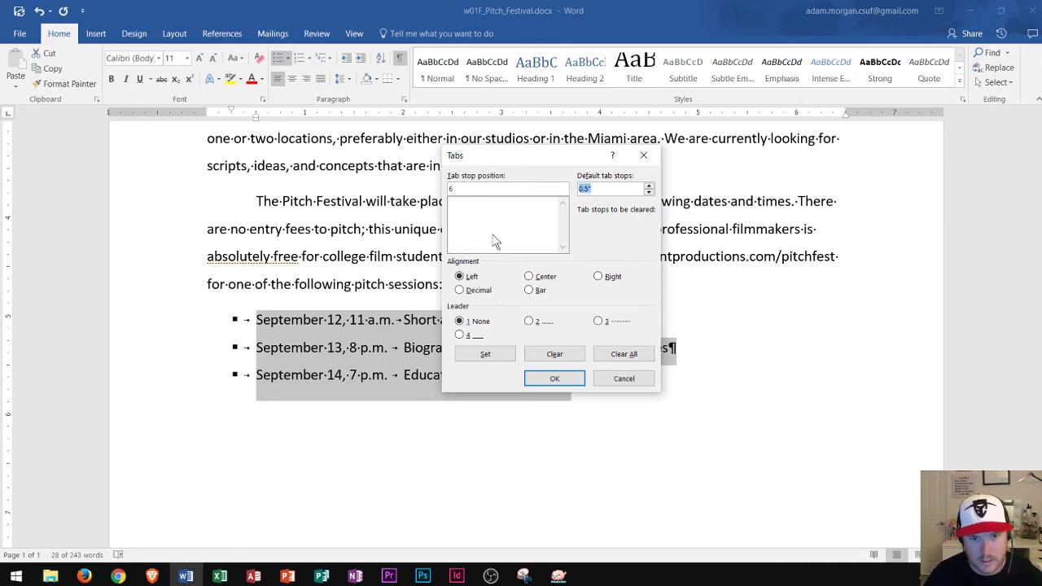
left_click(527, 321)
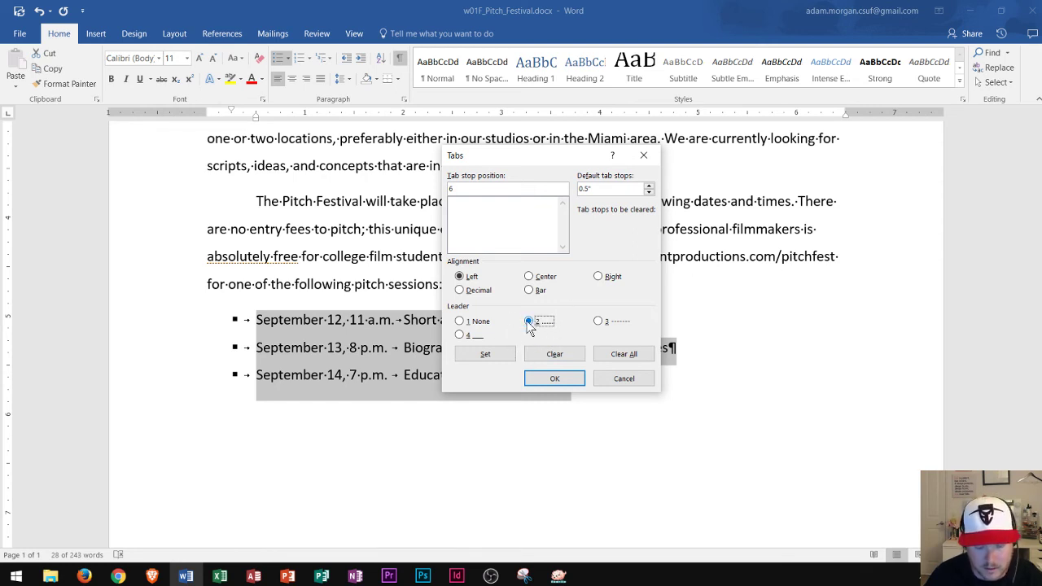
left_click(598, 277)
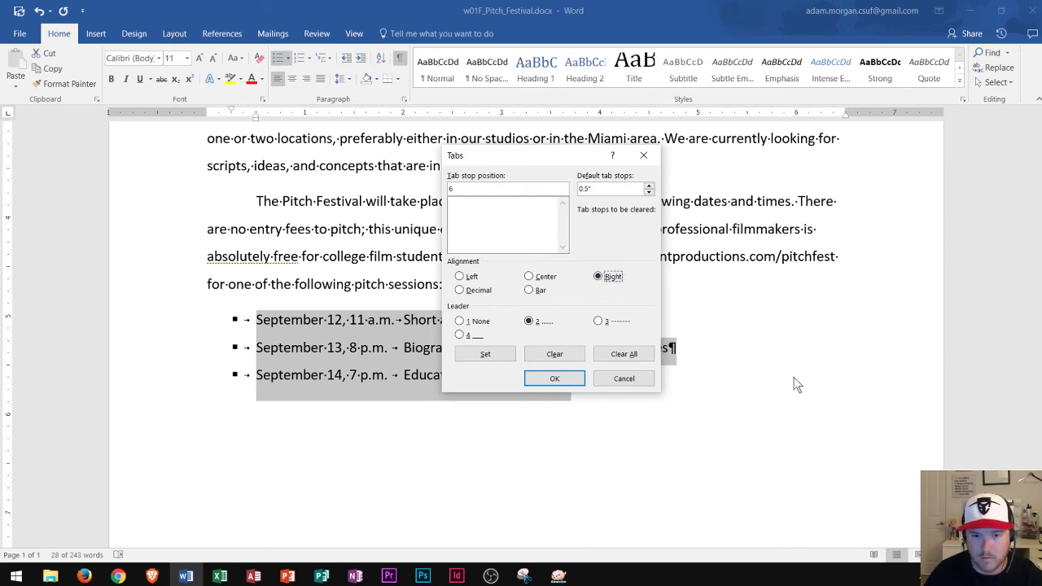
left_click(548, 376)
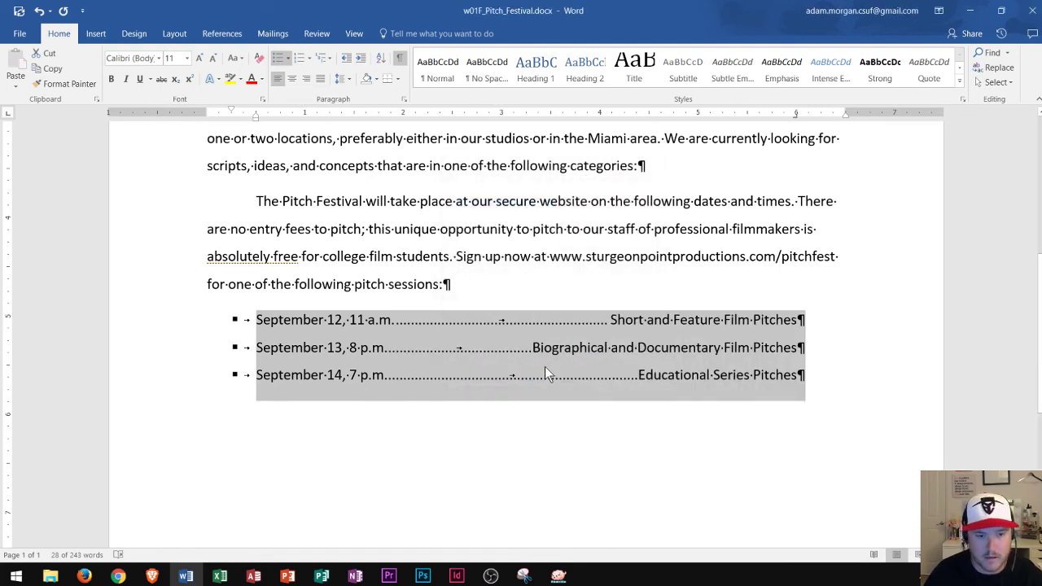
left_click(506, 322)
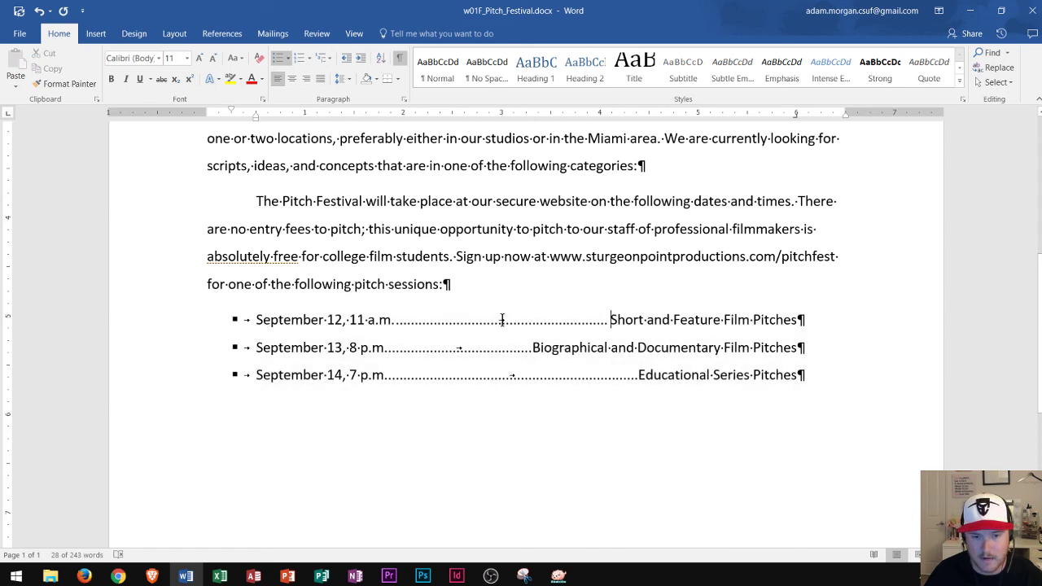